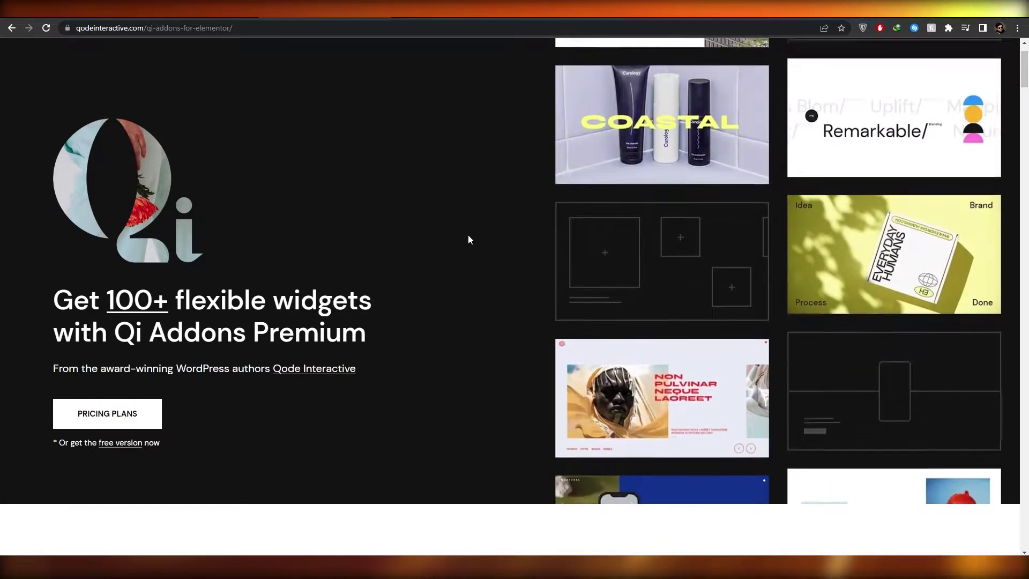
# - Look through the Qi Addons for Elementor landing page, down to the project showcase list and back to the page header
pyautogui.scroll(-3, 468, 237)
pyautogui.scroll(4, 468, 237)
pyautogui.scroll(-15, 468, 239)
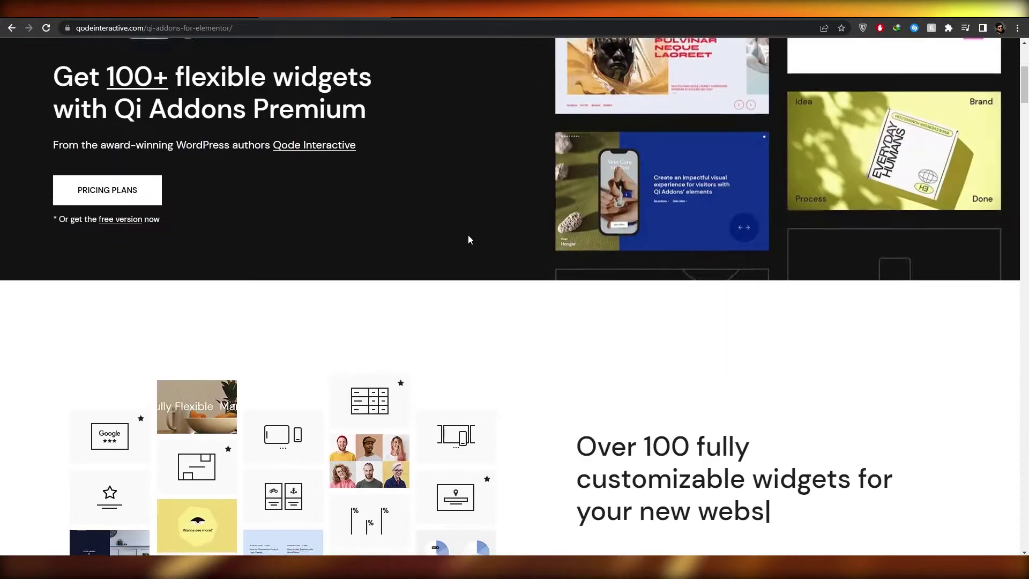
pyautogui.scroll(-15, 468, 237)
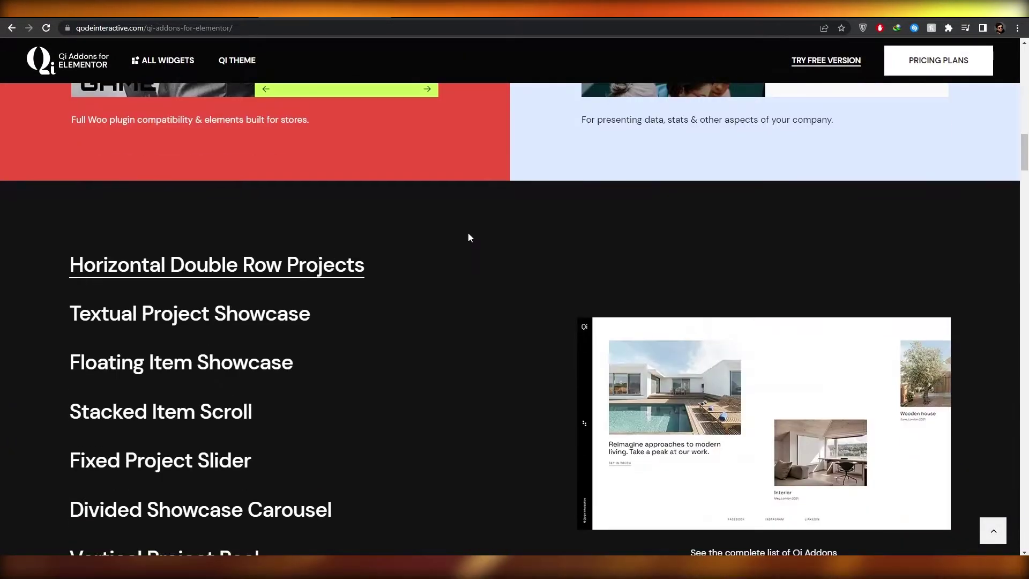
pyautogui.scroll(20, 506, 234)
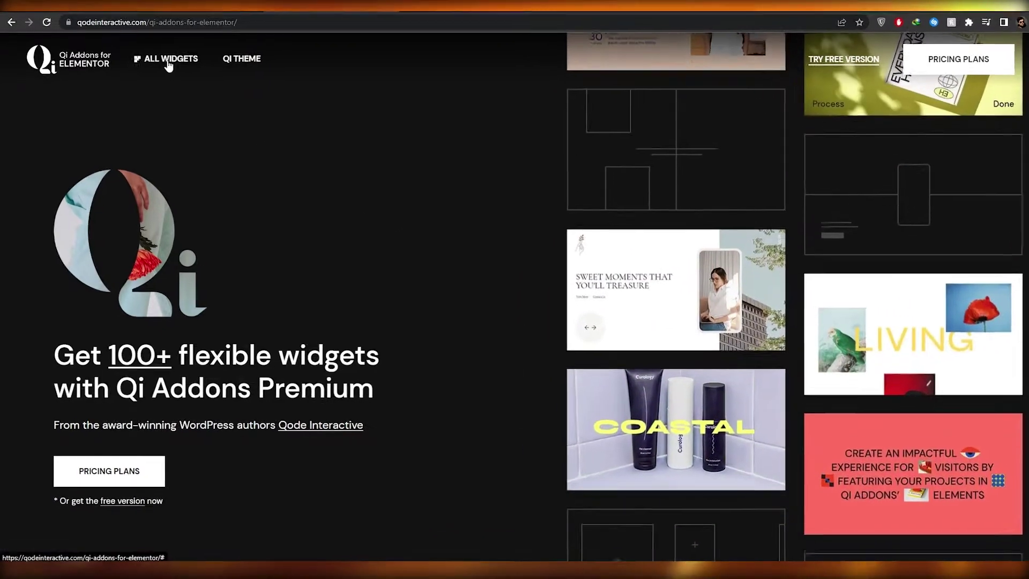
# - Open the overview of all Qi Addons widgets and look through its categories, including Business, WooCommerce, SEO and Showcase
pyautogui.rightClick(170, 64)
pyautogui.press('Escape')
pyautogui.moveTo(170, 63)
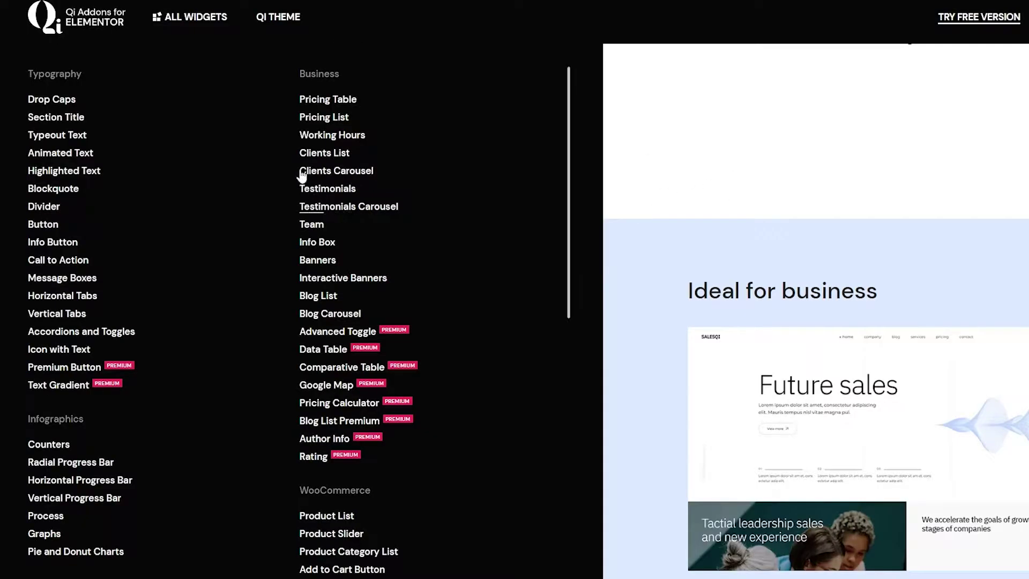
pyautogui.scroll(-10, 259, 111)
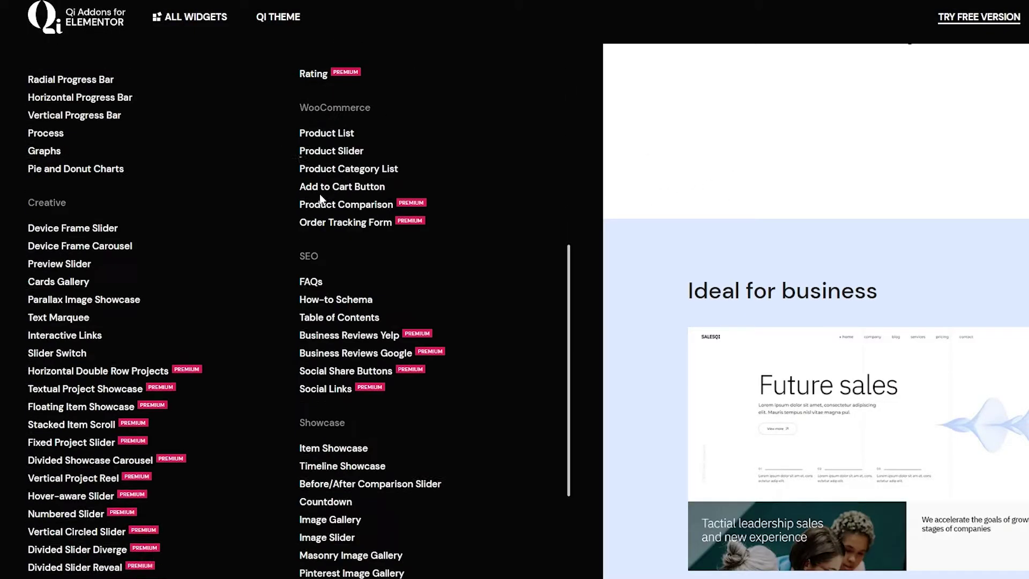
pyautogui.scroll(10, 288, 392)
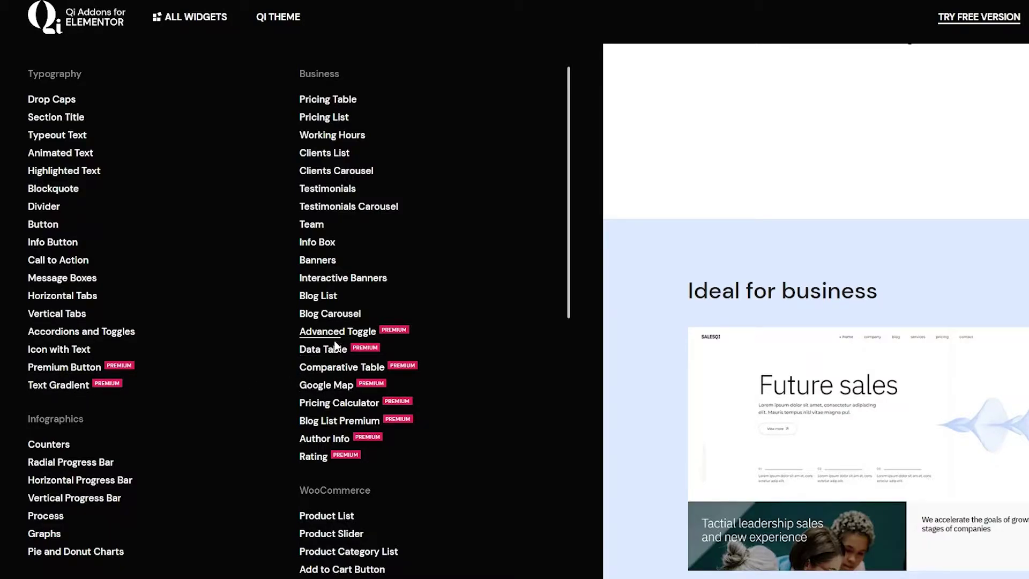
# - Open the Pricing Calculator widget page in a new tab and bring its "Add your items" demo into view
pyautogui.rightClick(344, 407)
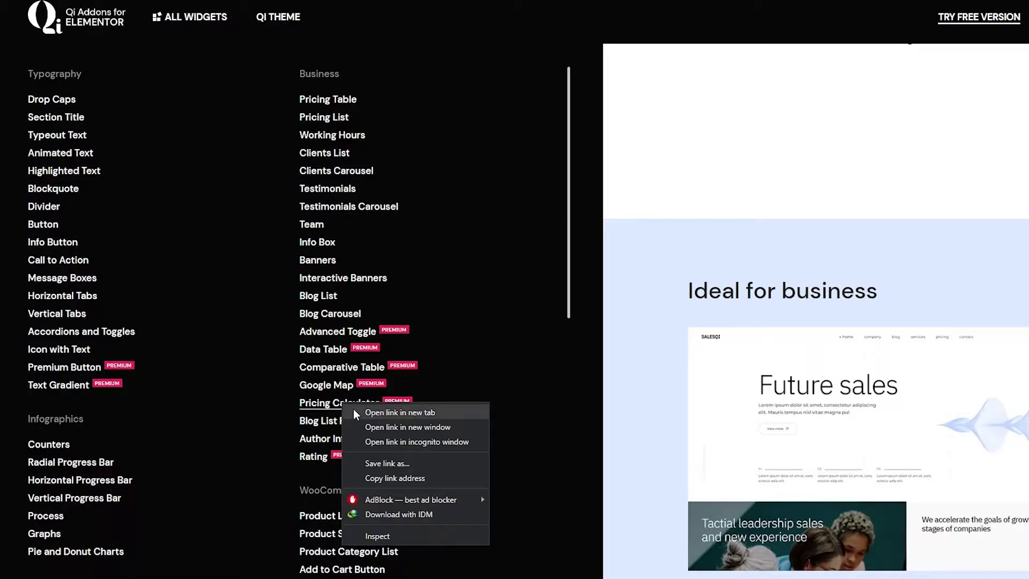
pyautogui.click(353, 409)
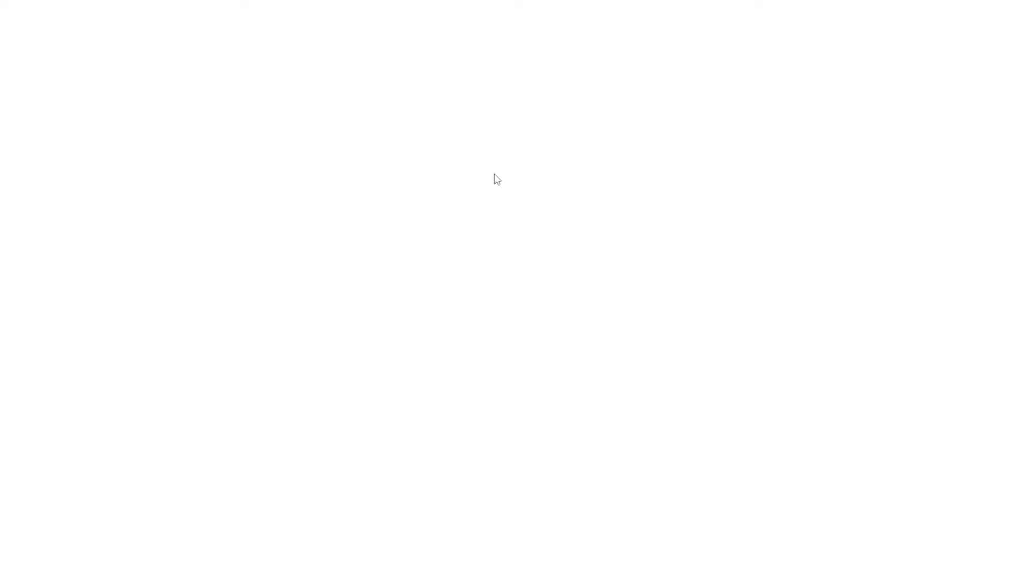
pyautogui.scroll(-3, 471, 173)
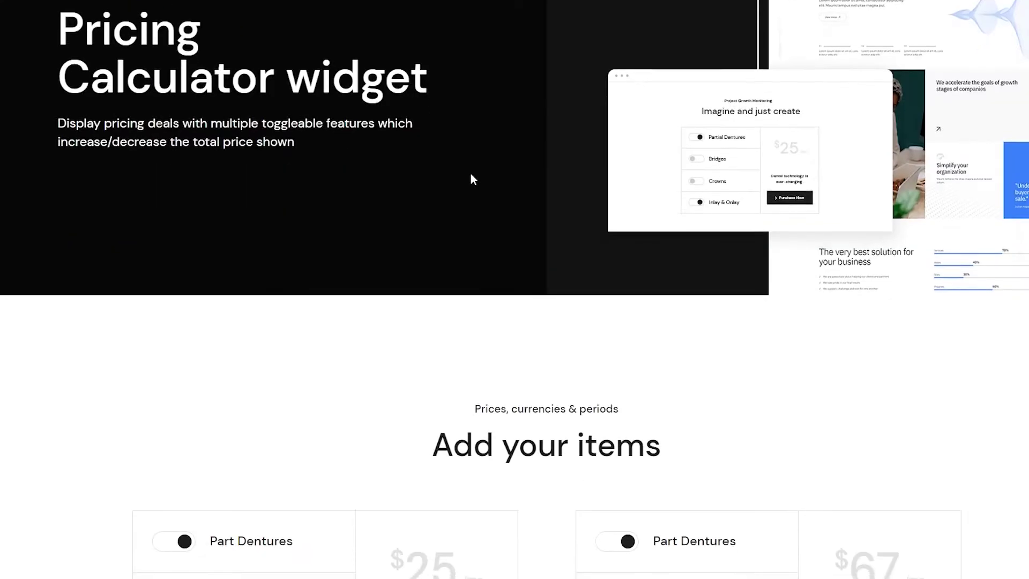
pyautogui.scroll(-7, 471, 177)
pyautogui.scroll(2, 509, 336)
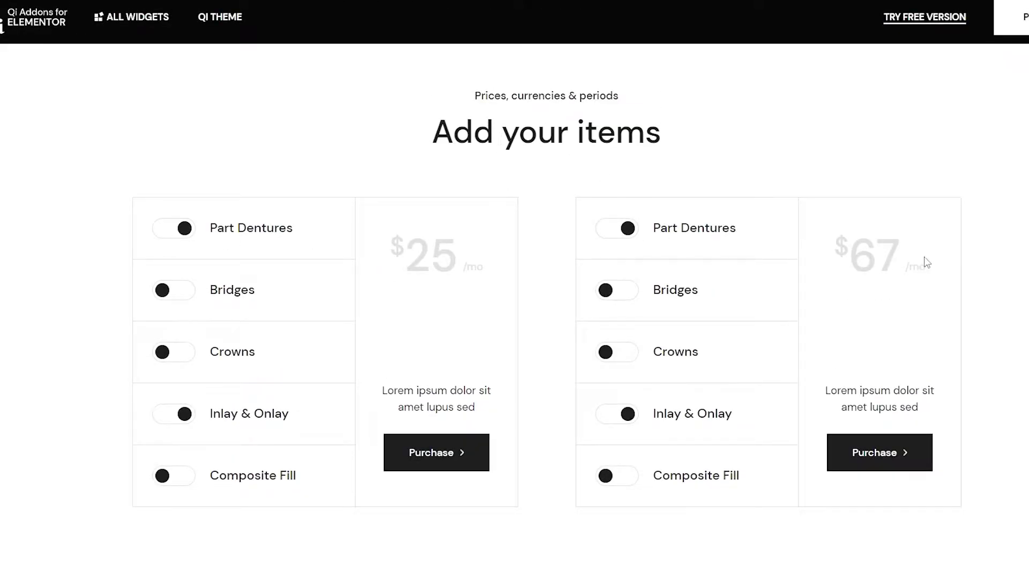
# - Highlight the demo prices and switch off Part Dentures and Inlay & Onlay in the first "Add your items" calculator
pyautogui.moveTo(428, 232); pyautogui.dragTo(479, 261)
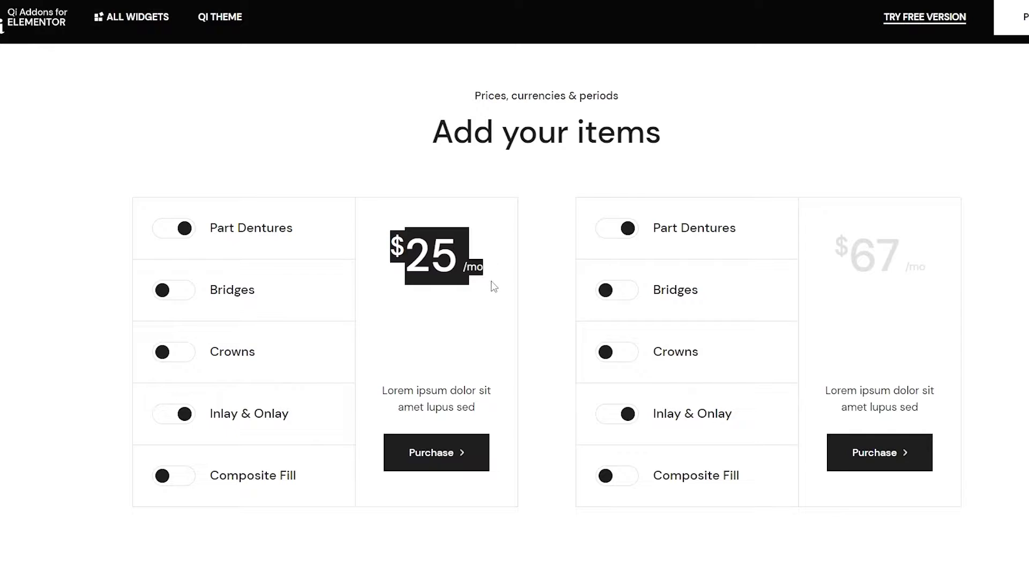
pyautogui.moveTo(865, 261); pyautogui.dragTo(932, 265)
pyautogui.doubleClick(431, 255)
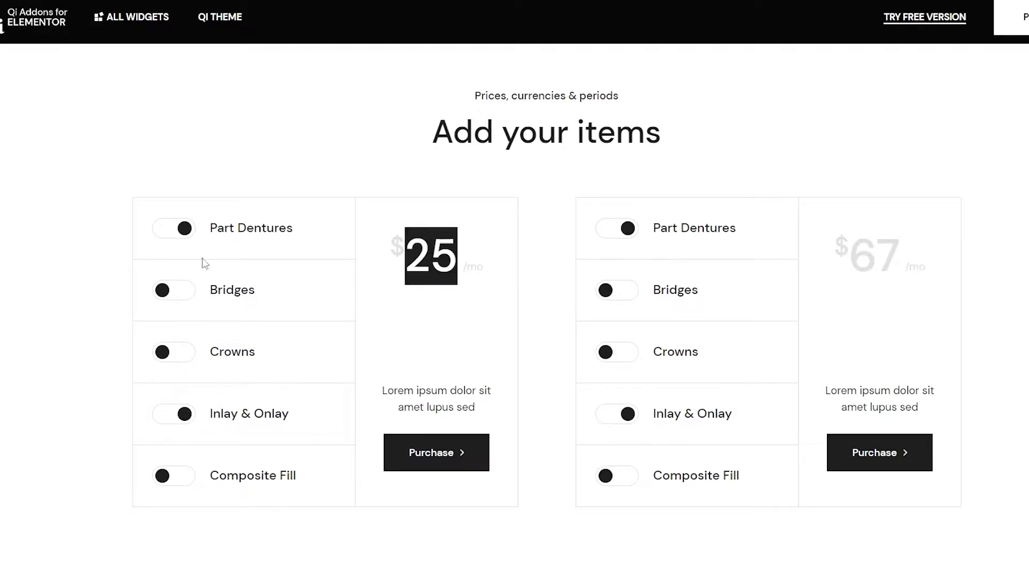
pyautogui.click(173, 229)
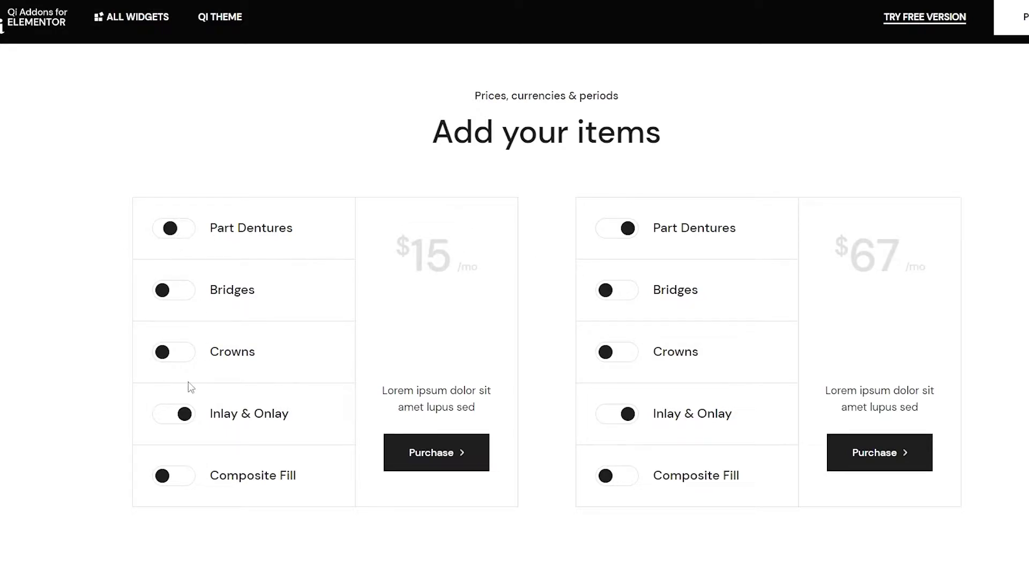
pyautogui.click(183, 414)
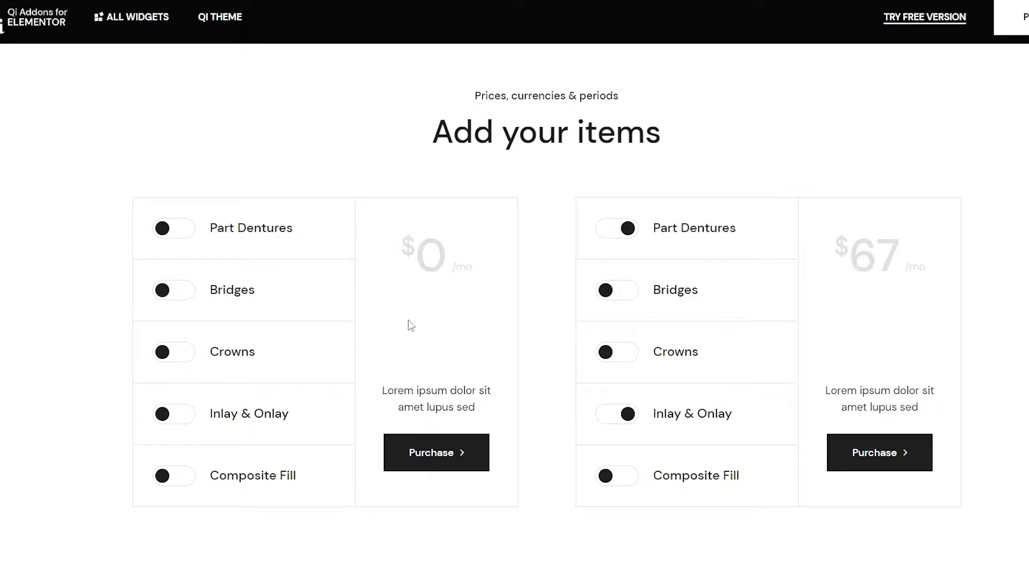
pyautogui.tripleClick(445, 253)
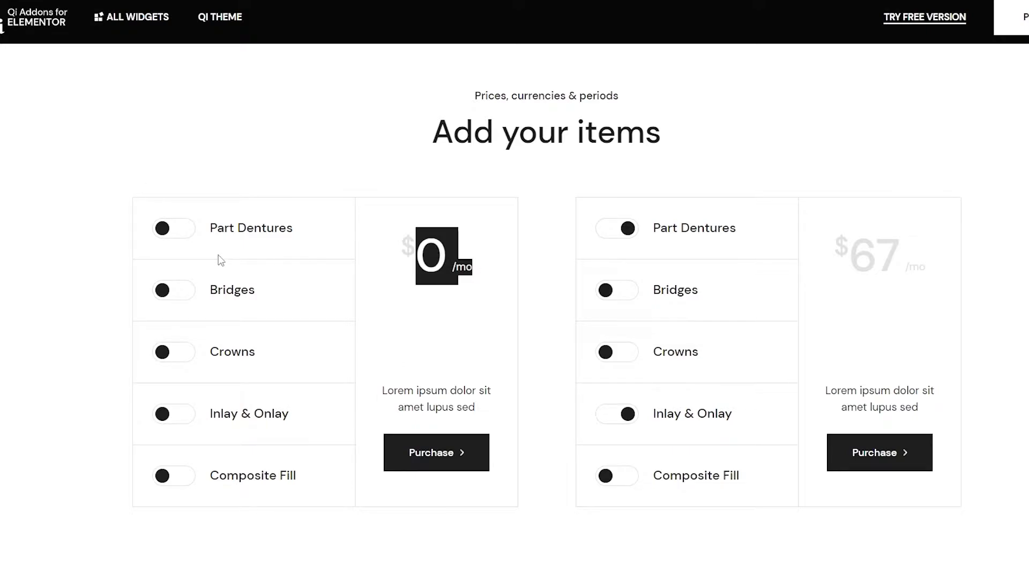
# - Switch on Bridges, Part Dentures, Crowns, Inlay & Onlay and Composite Fill in the first calculator, checking its price
pyautogui.click(174, 292)
pyautogui.doubleClick(426, 254)
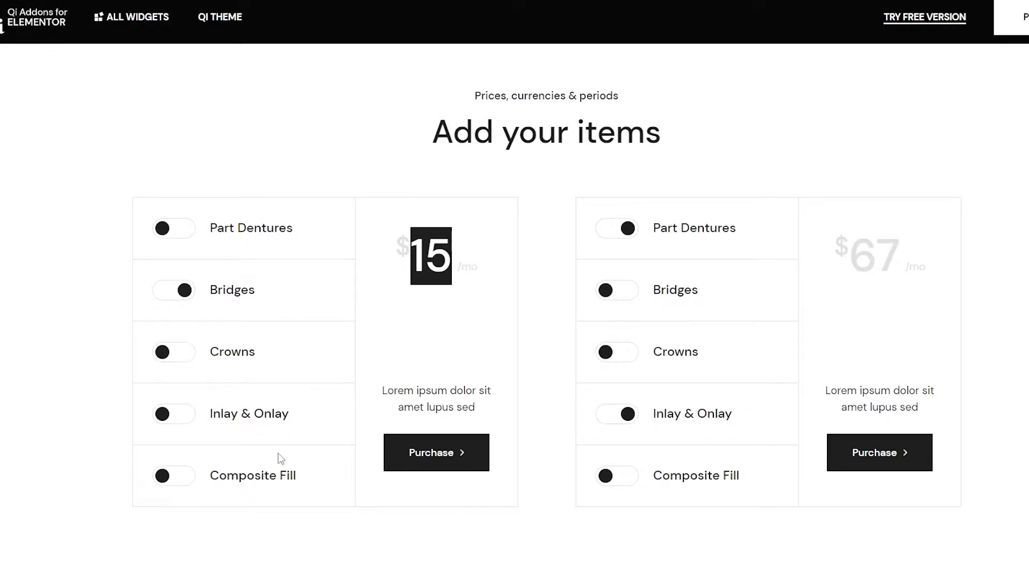
pyautogui.click(182, 234)
pyautogui.click(177, 352)
pyautogui.click(179, 414)
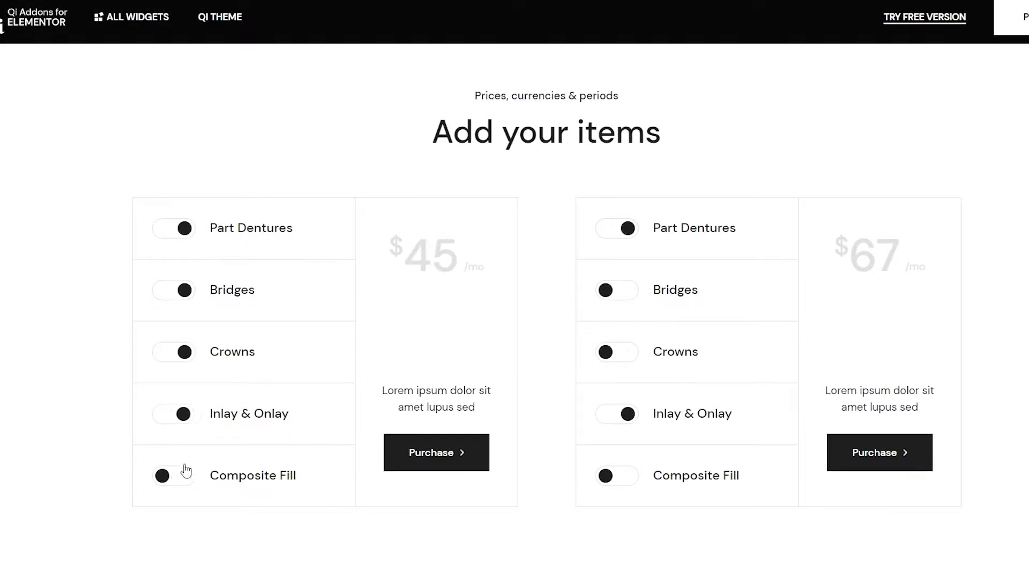
pyautogui.click(185, 475)
pyautogui.doubleClick(418, 268)
# - Switch off Crowns and Bridges in the first calculator and highlight its price
pyautogui.click(172, 305)
pyautogui.click(176, 353)
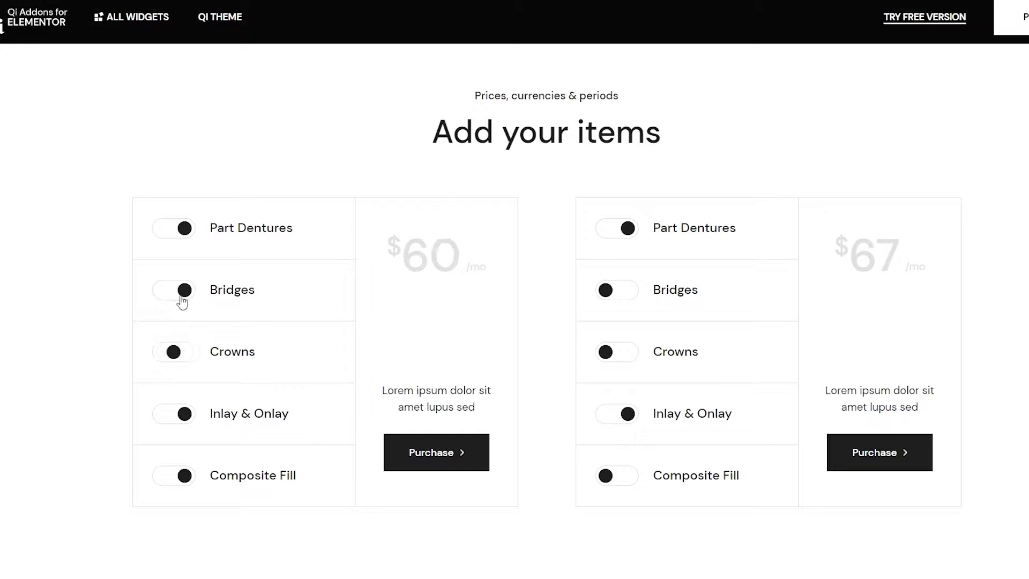
pyautogui.click(172, 290)
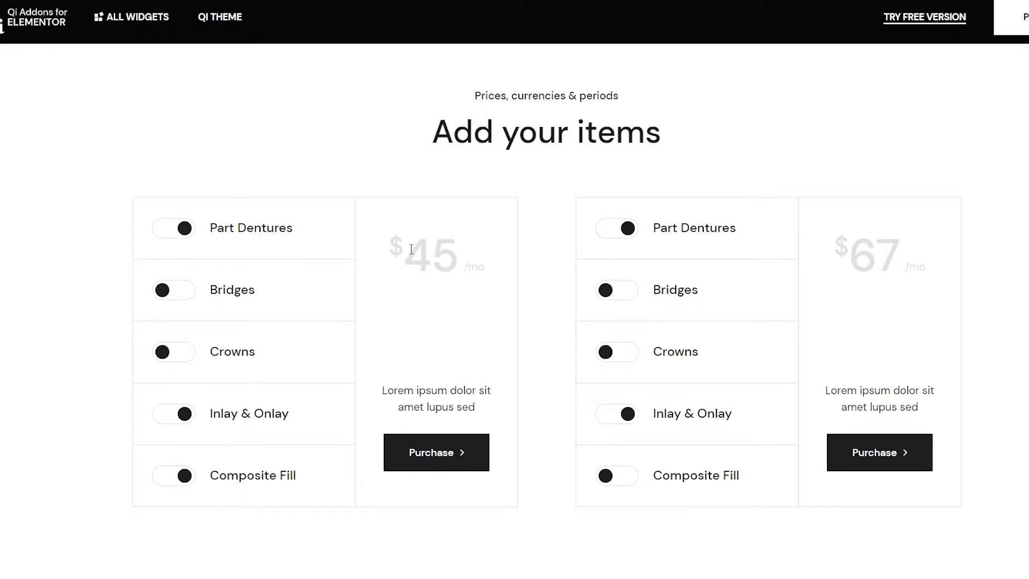
pyautogui.moveTo(411, 249); pyautogui.dragTo(454, 259)
# - Examine the remaining Pricing Calculator demos: "Configure switchers", "Change colors" and "Choose your look"
pyautogui.scroll(-10, 478, 364)
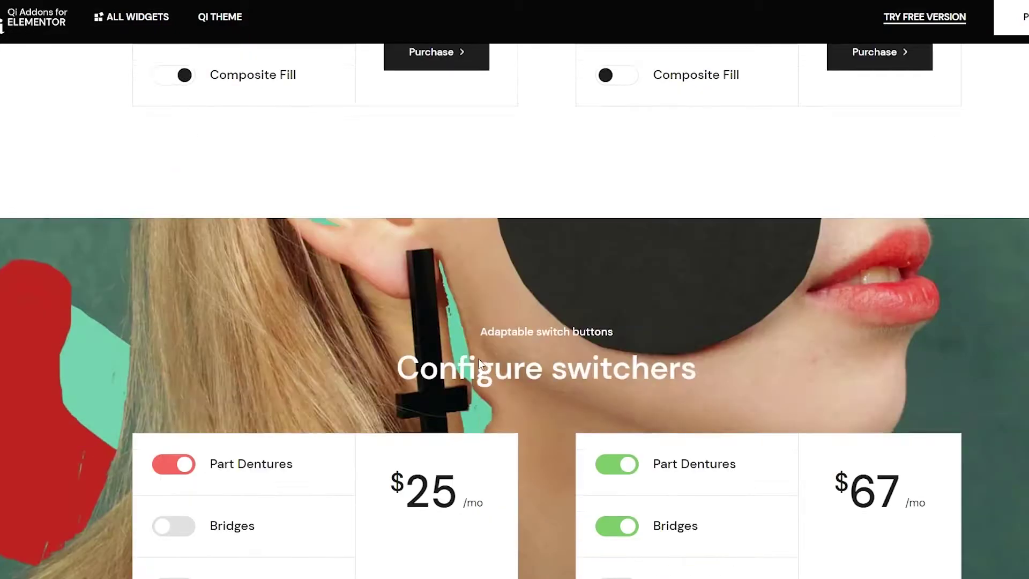
pyautogui.scroll(2, 718, 239)
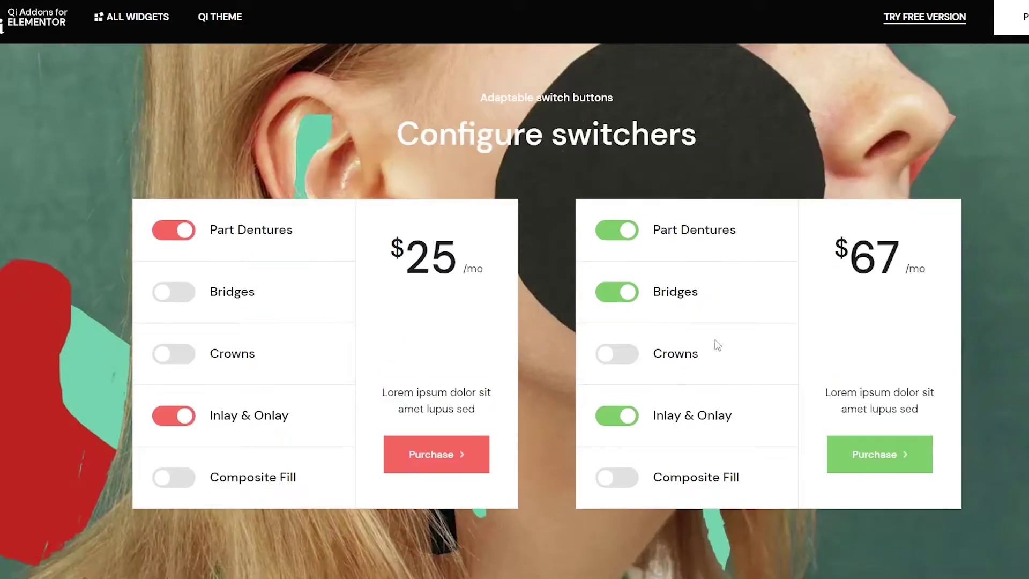
pyautogui.scroll(-1, 321, 359)
pyautogui.scroll(-10, 845, 414)
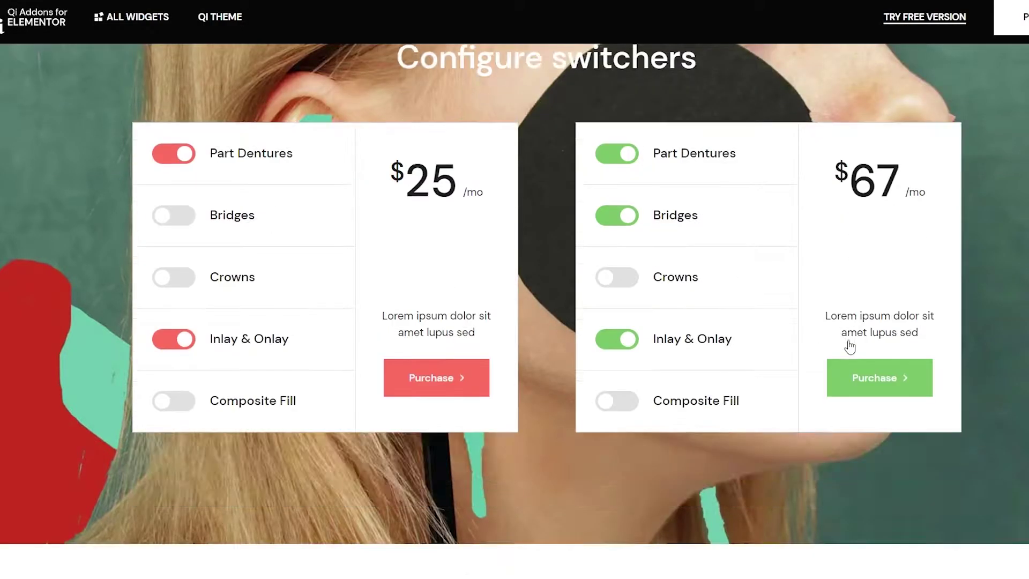
pyautogui.scroll(2, 631, 363)
pyautogui.scroll(-4, 707, 349)
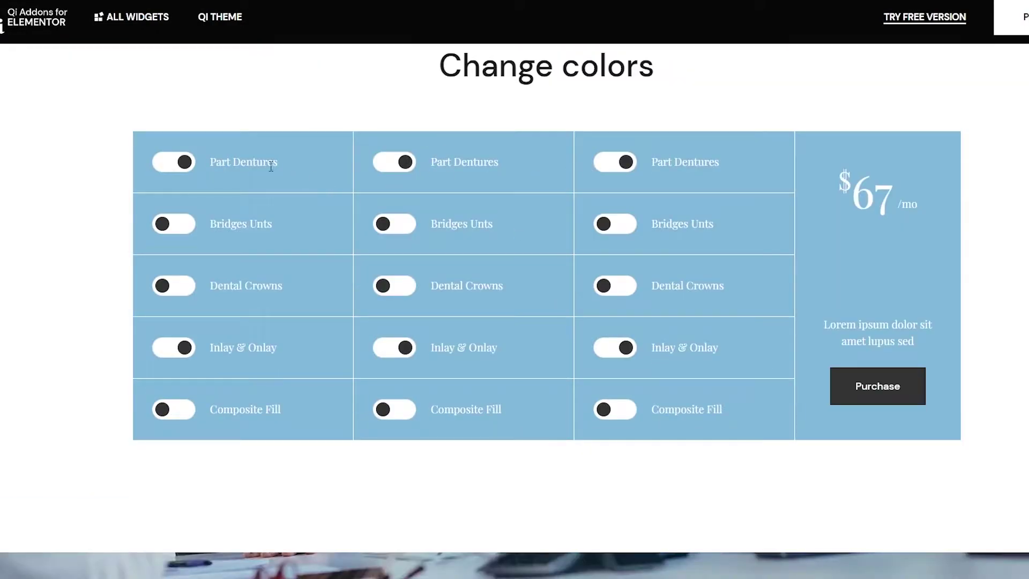
pyautogui.scroll(-10, 547, 315)
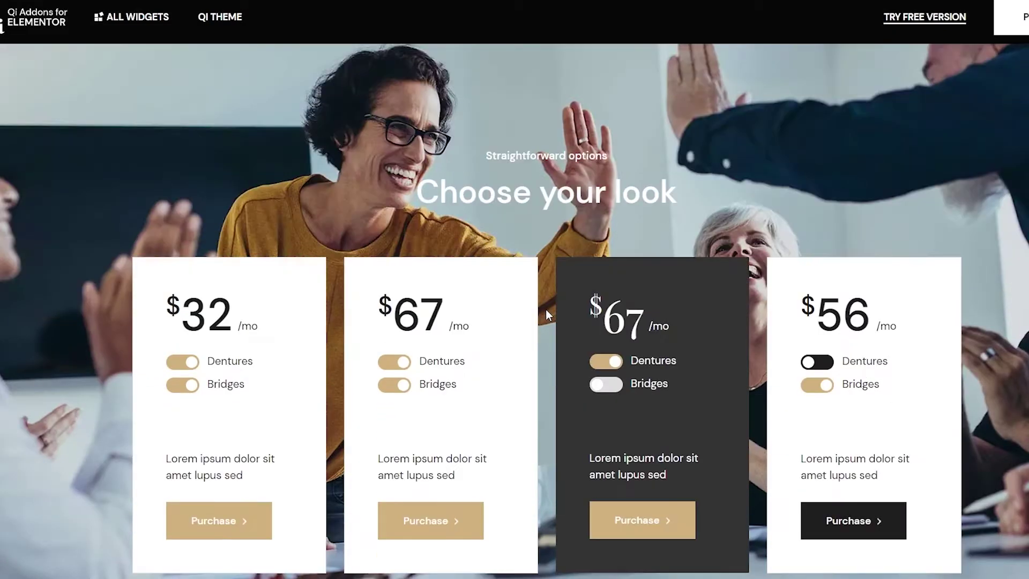
pyautogui.scroll(-8, 545, 308)
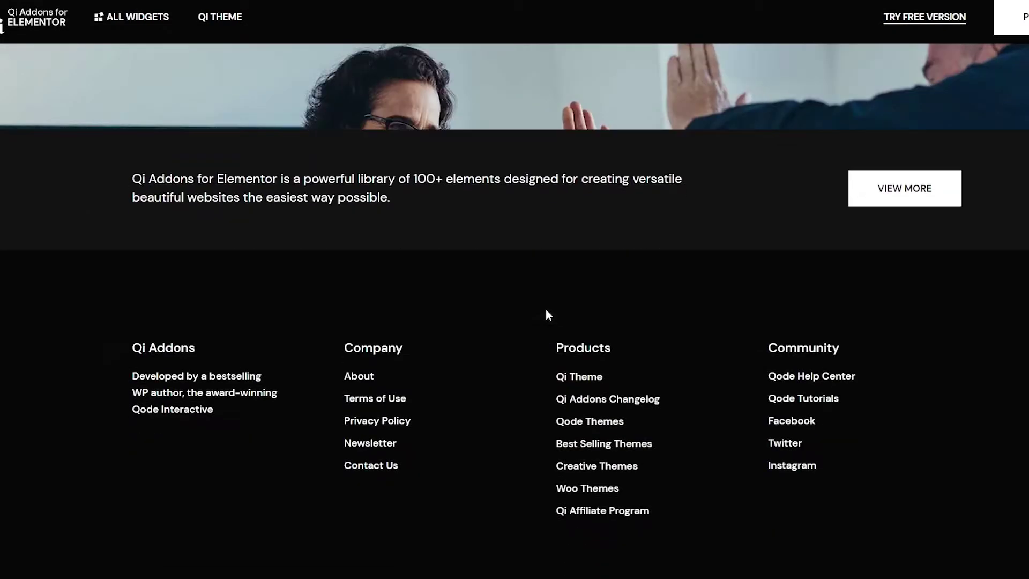
pyautogui.scroll(15, 545, 310)
pyautogui.scroll(15, 546, 310)
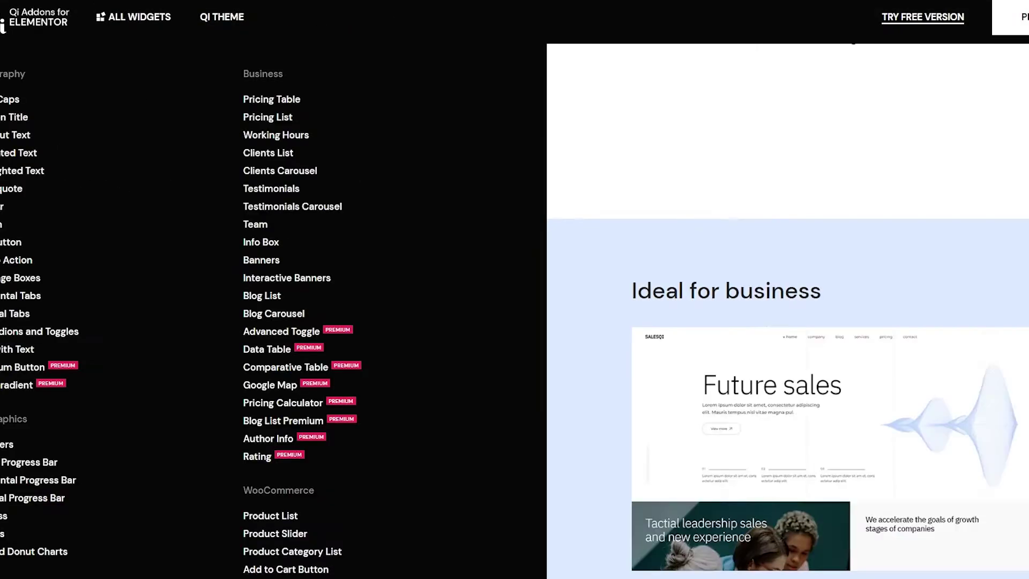
# - Open the Text Gradient widget page from the list of all widgets in a new tab
pyautogui.scroll(-1, 267, 410)
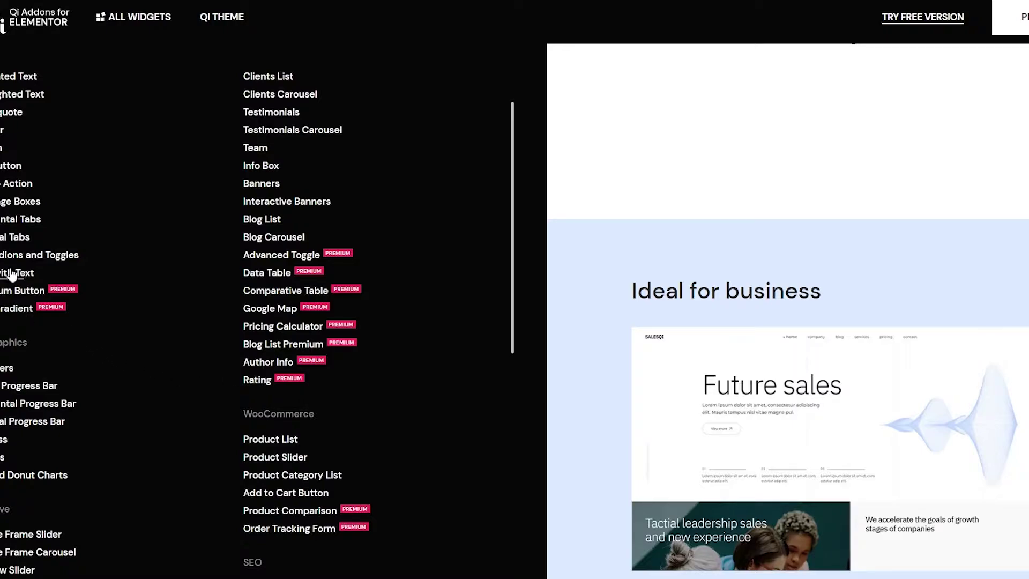
pyautogui.rightClick(6, 310)
pyautogui.click(30, 316)
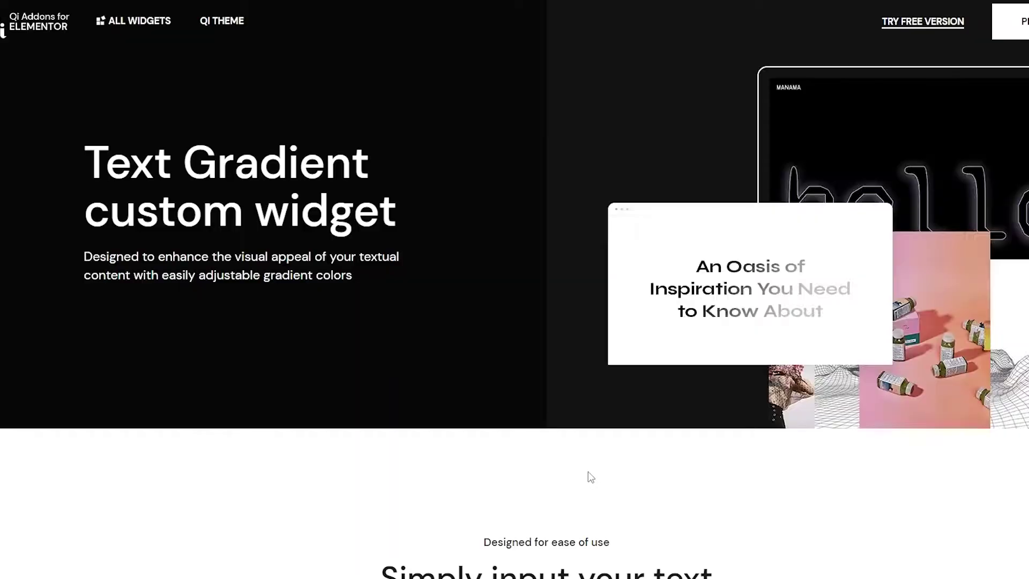
# - Examine the Text Gradient demos, including "Simply input your text", the multicolour paragraph and "Adjust percentages & degrees"
pyautogui.scroll(-15, 415, 471)
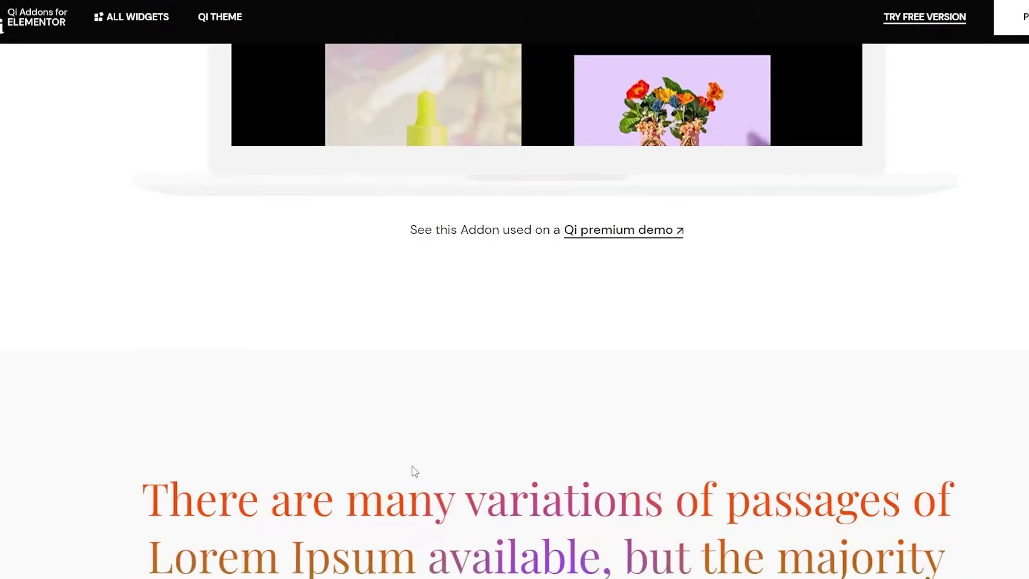
pyautogui.scroll(6, 414, 468)
pyautogui.scroll(1, 412, 464)
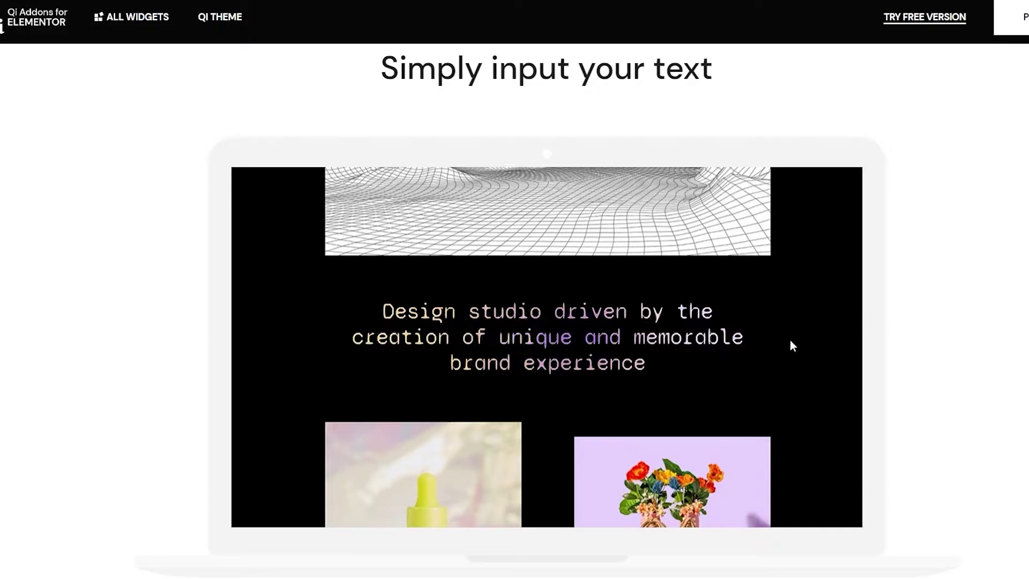
pyautogui.scroll(-10, 790, 344)
pyautogui.scroll(2, 308, 352)
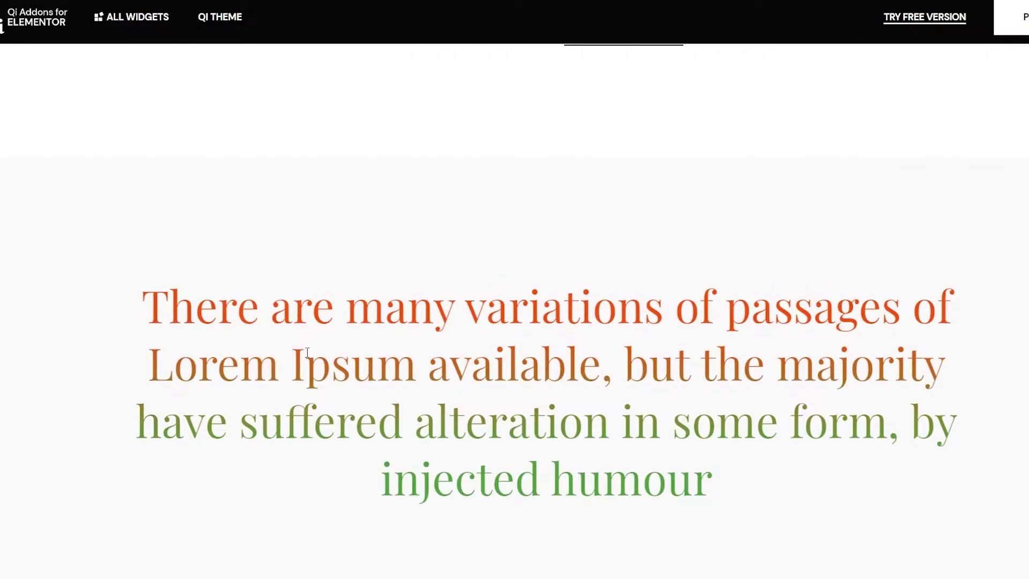
pyautogui.scroll(-15, 426, 416)
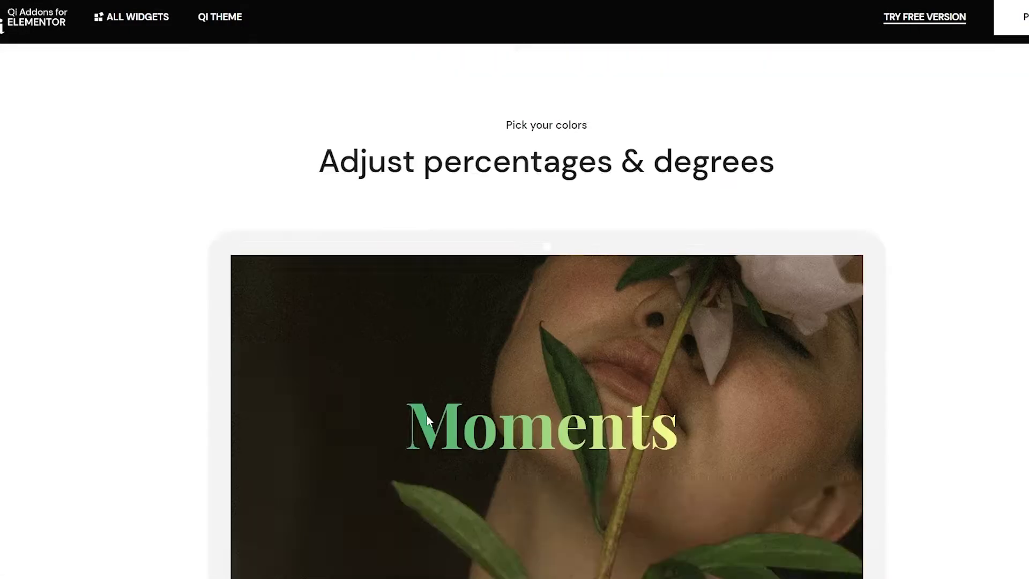
pyautogui.scroll(-8, 435, 409)
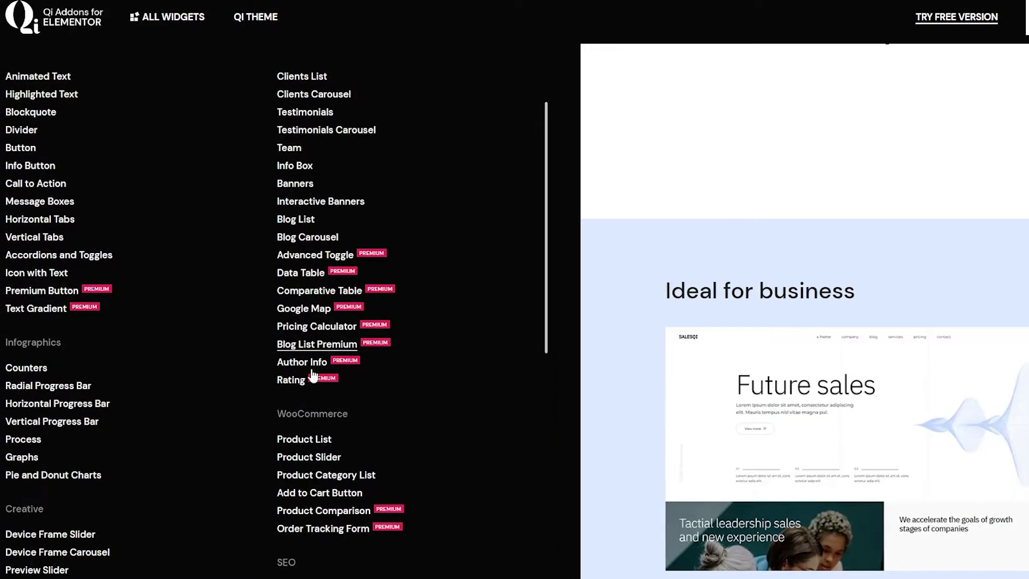
# - Look through the rest of the widget list, down to the Creative and Showcase widgets
pyautogui.scroll(-1, 320, 369)
pyautogui.scroll(-8, 352, 470)
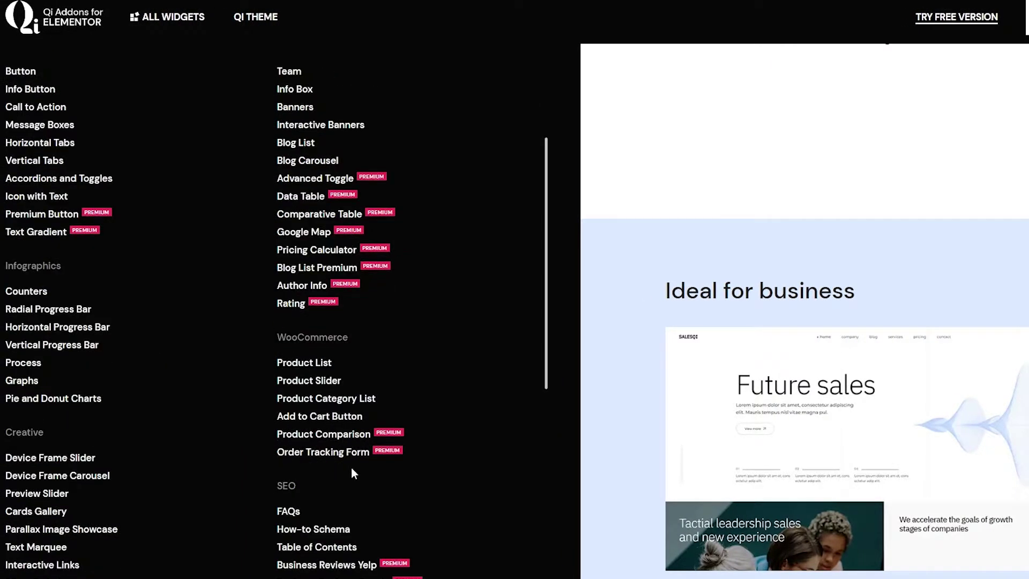
pyautogui.scroll(-5, 345, 456)
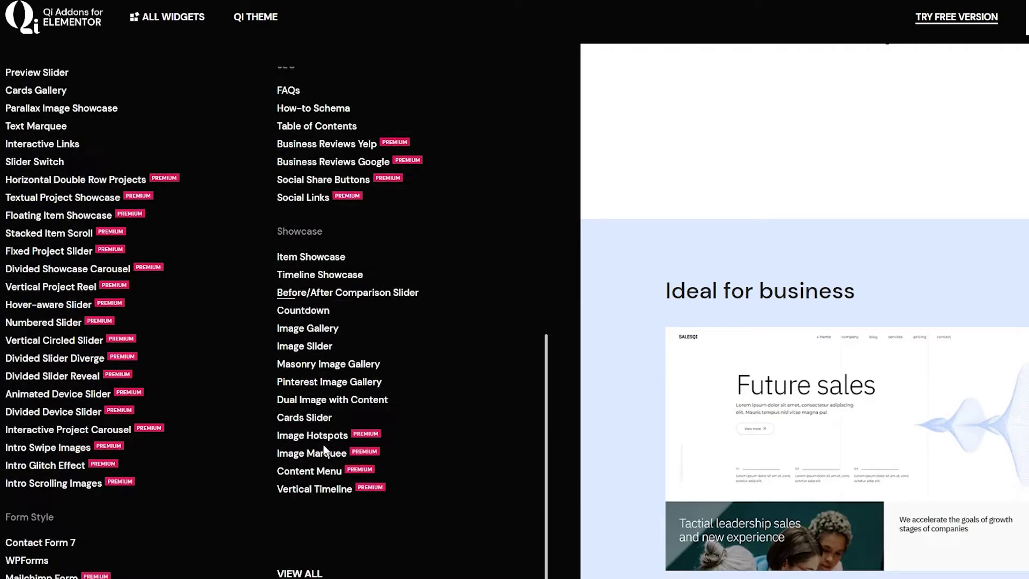
# - Look over the widget list again, from the Typography and Business groups to the WooCommerce, SEO and Showcase widgets
pyautogui.scroll(15, 304, 502)
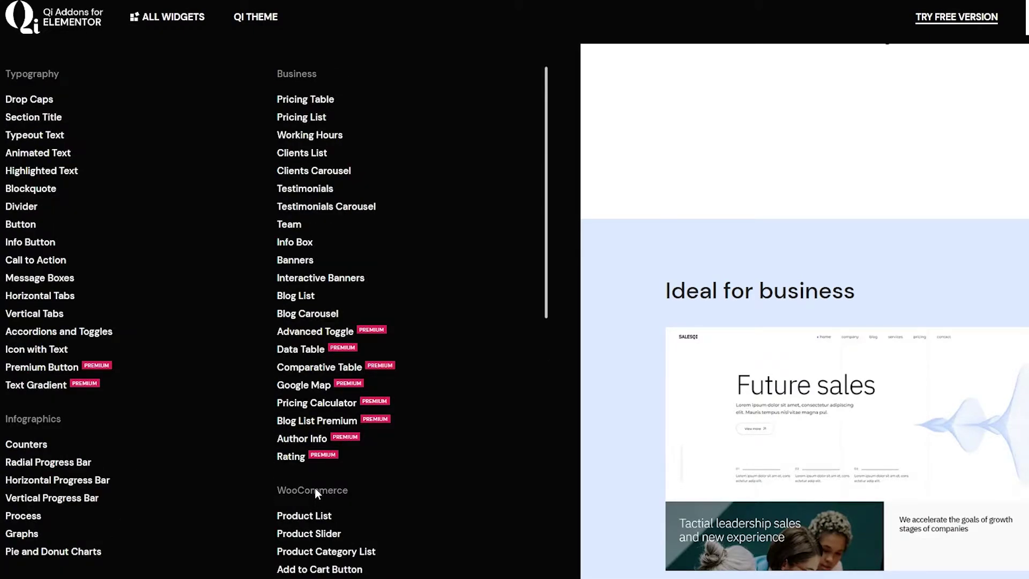
pyautogui.scroll(-11, 314, 488)
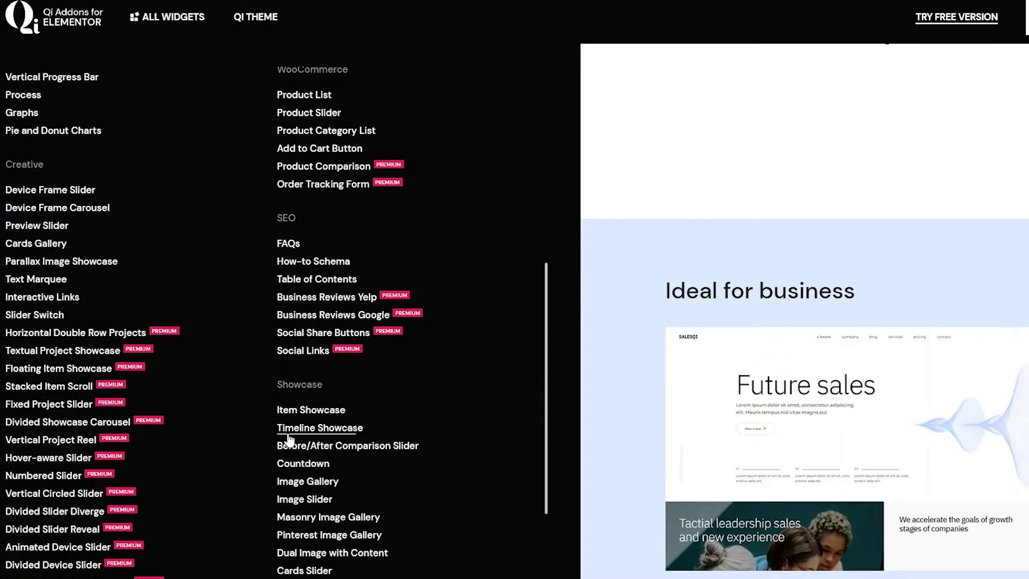
pyautogui.scroll(5, 289, 438)
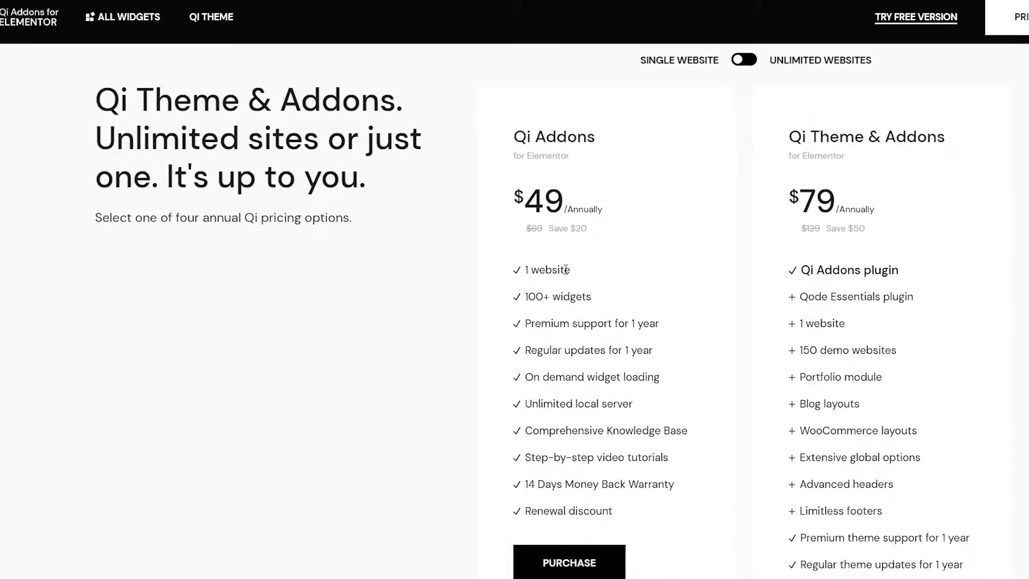
# - Compare the Single Website and Unlimited Websites pricing options for the Qi Addons and Qi Theme & Addons plans
pyautogui.scroll(-9, 852, 202)
pyautogui.scroll(12, 755, 175)
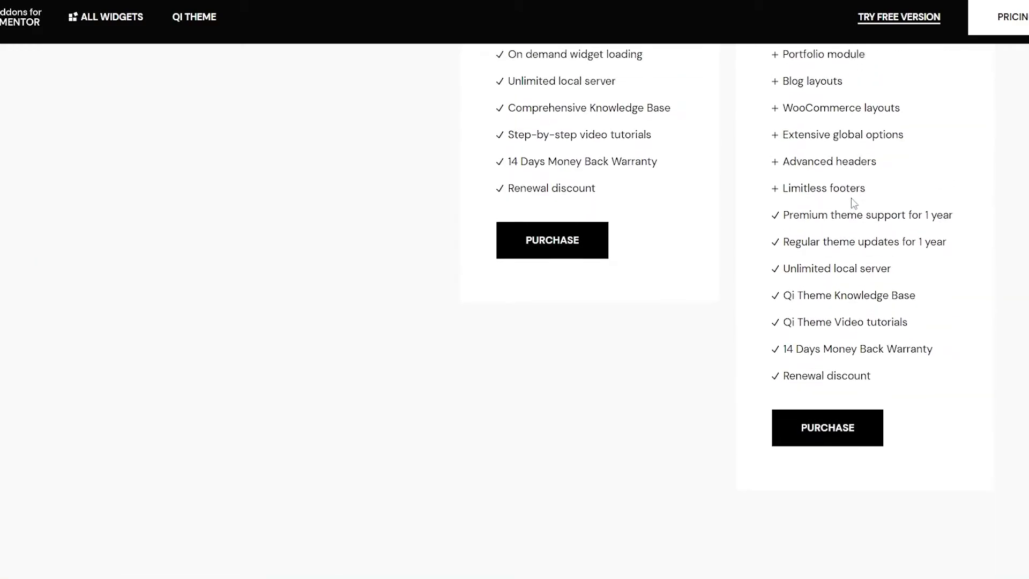
pyautogui.click(730, 151)
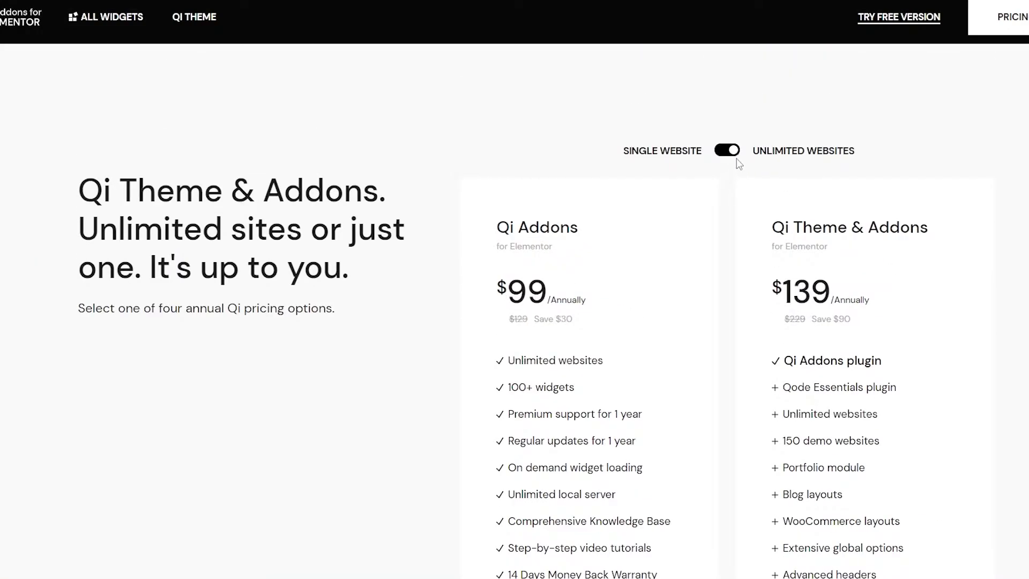
pyautogui.click(735, 160)
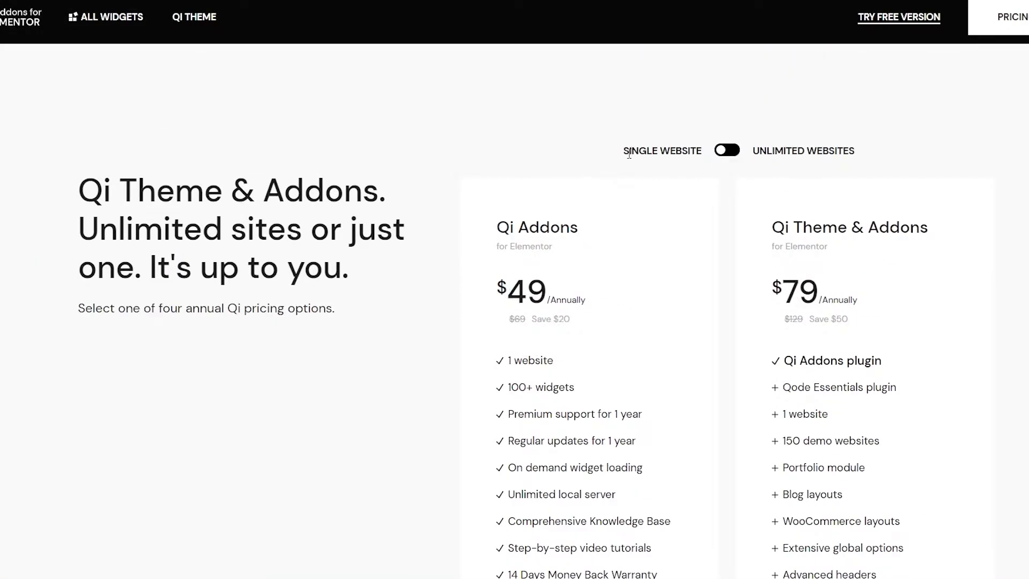
pyautogui.moveTo(629, 154); pyautogui.dragTo(766, 146)
pyautogui.click(729, 151)
pyautogui.click(729, 151)
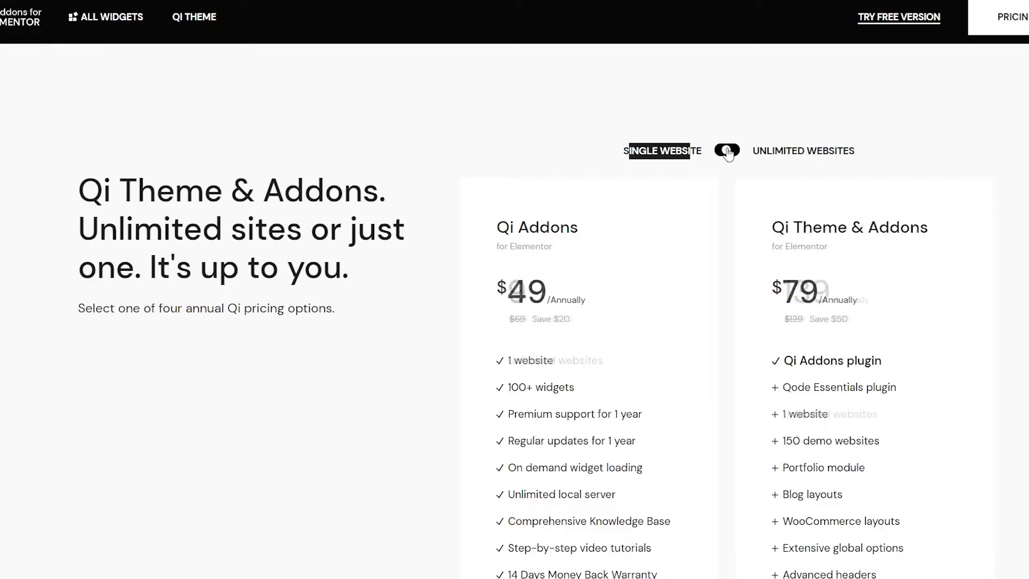
# - Read through the single-website Qi Addons plan, item by item from the website allowance to the renewal discount
pyautogui.click(618, 111)
pyautogui.moveTo(498, 241); pyautogui.dragTo(585, 237)
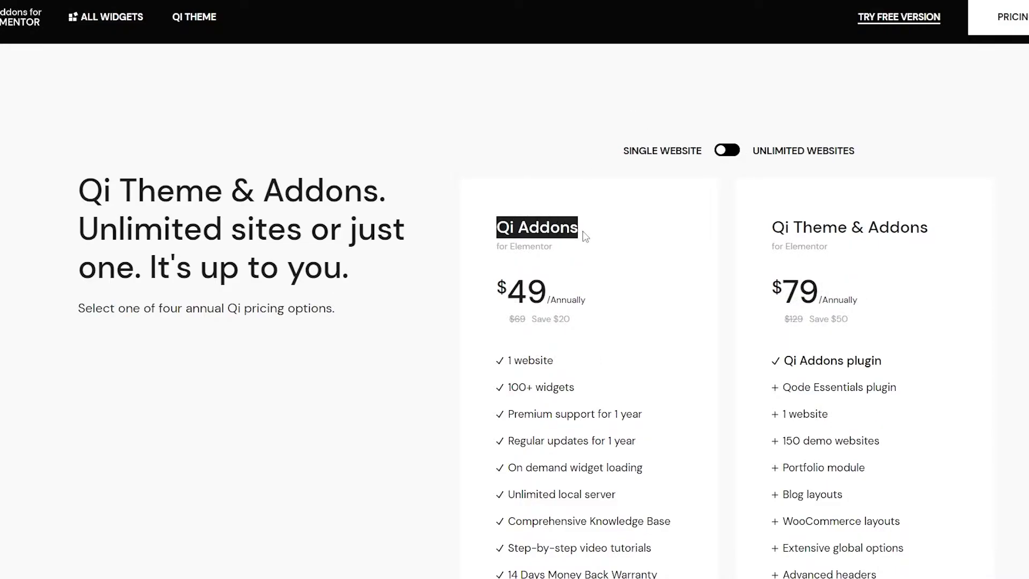
pyautogui.click(603, 238)
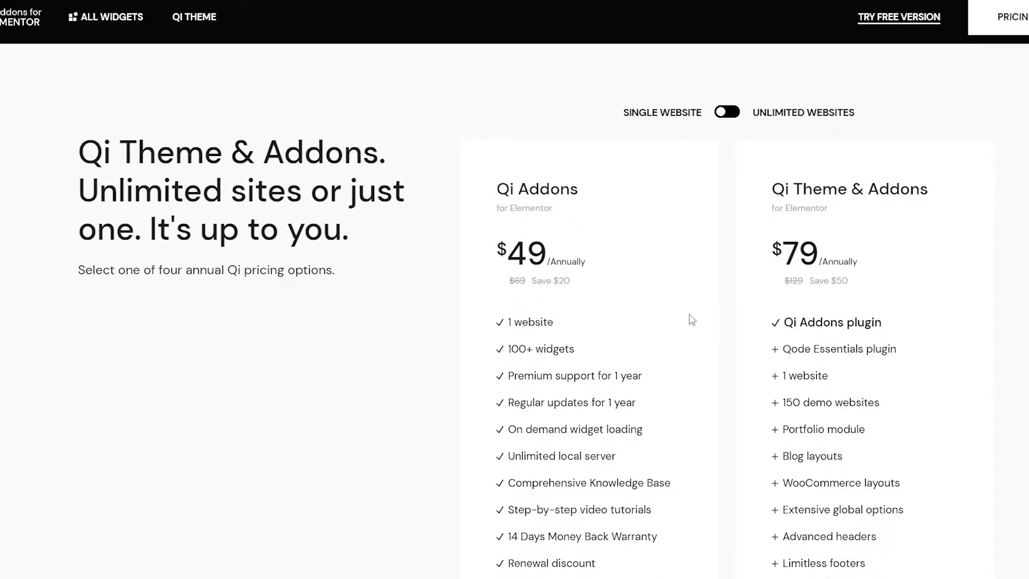
pyautogui.scroll(-2, 675, 308)
pyautogui.moveTo(503, 233); pyautogui.dragTo(605, 234)
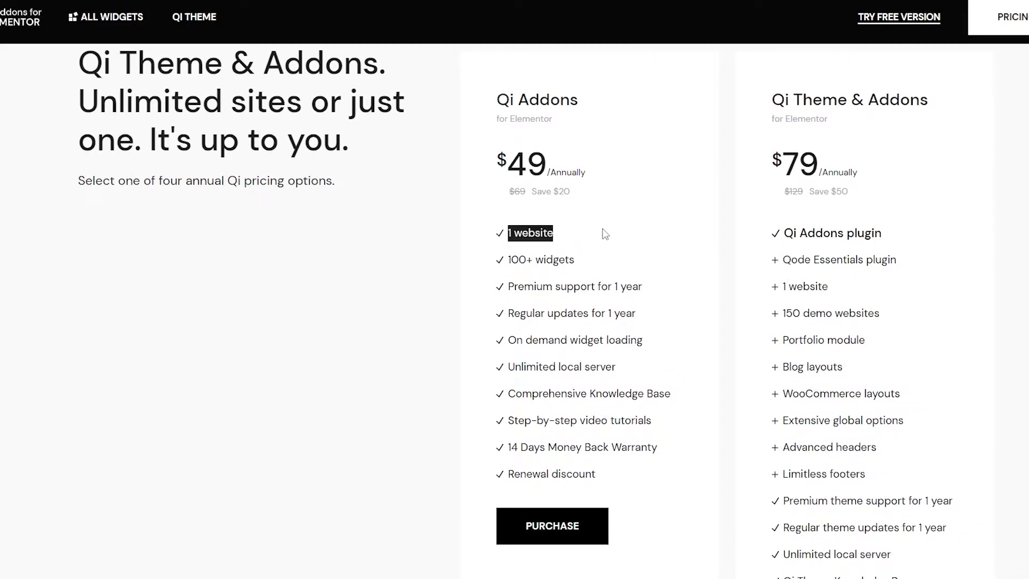
pyautogui.moveTo(500, 260); pyautogui.dragTo(587, 266)
pyautogui.moveTo(501, 287); pyautogui.dragTo(642, 288)
pyautogui.moveTo(512, 313); pyautogui.dragTo(662, 319)
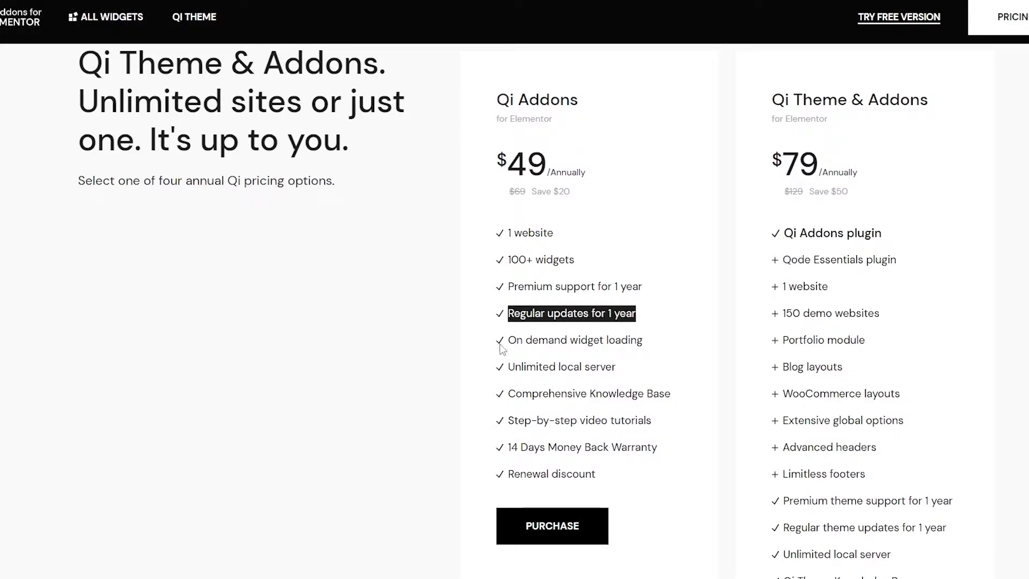
pyautogui.moveTo(507, 340); pyautogui.dragTo(681, 348)
pyautogui.moveTo(502, 366); pyautogui.dragTo(623, 386)
pyautogui.moveTo(512, 395); pyautogui.dragTo(702, 397)
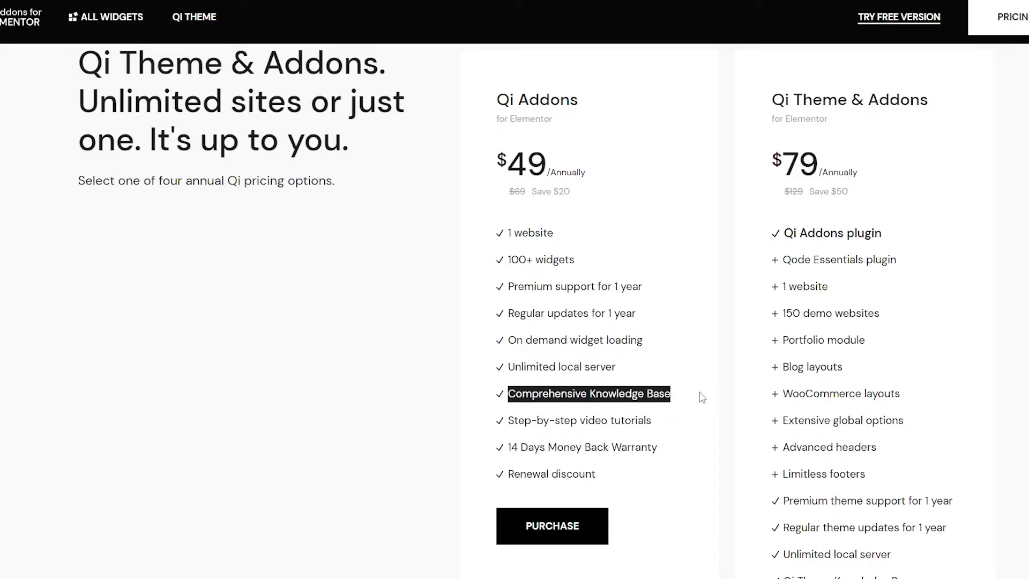
pyautogui.moveTo(500, 427); pyautogui.dragTo(679, 422)
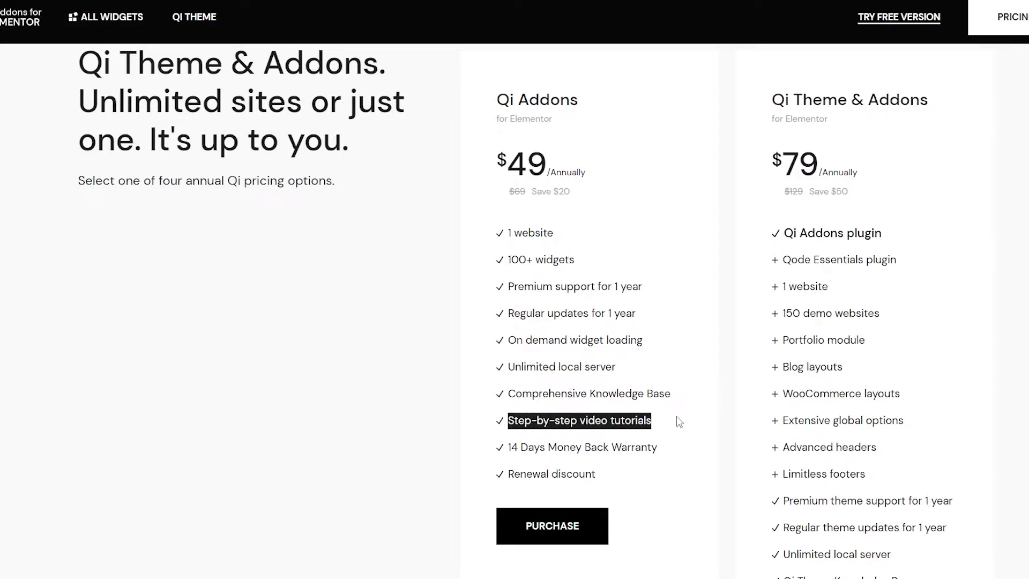
pyautogui.moveTo(502, 449); pyautogui.dragTo(691, 455)
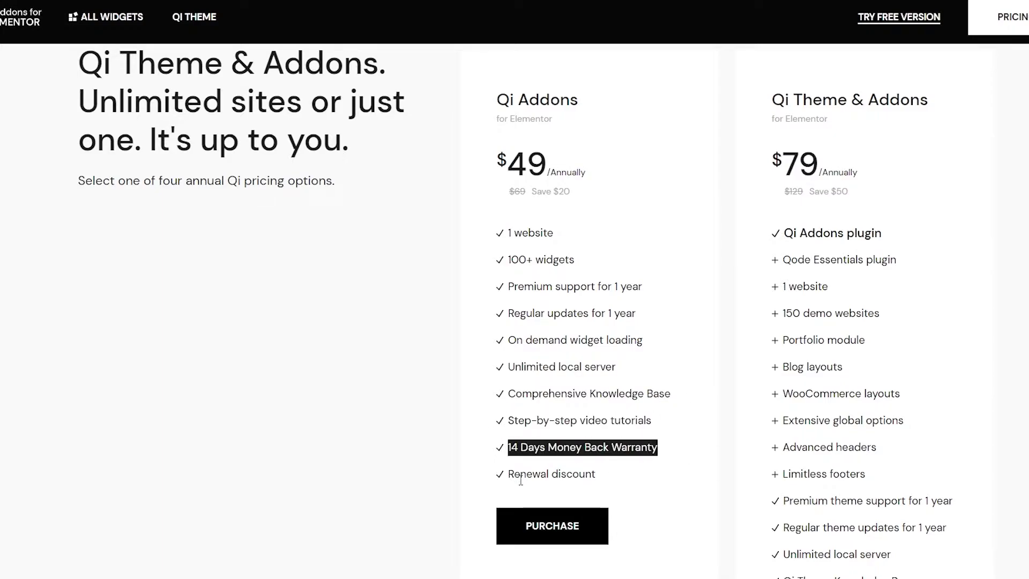
pyautogui.moveTo(507, 477); pyautogui.dragTo(645, 481)
pyautogui.click(681, 474)
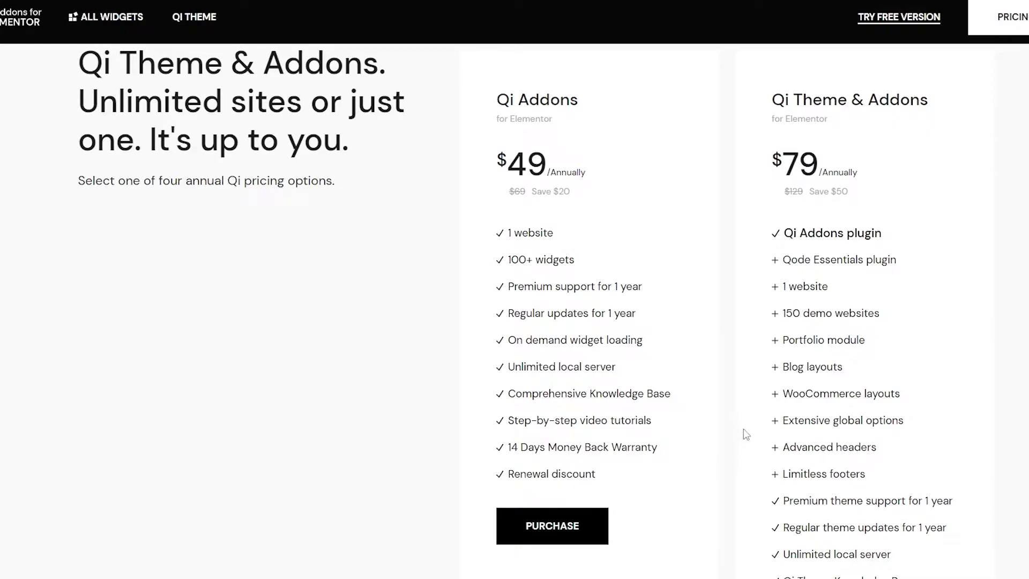
# - Examine the single-website Qi Theme & Addons plan, including its annual price and the full feature list
pyautogui.scroll(1, 816, 199)
pyautogui.moveTo(767, 168); pyautogui.dragTo(929, 165)
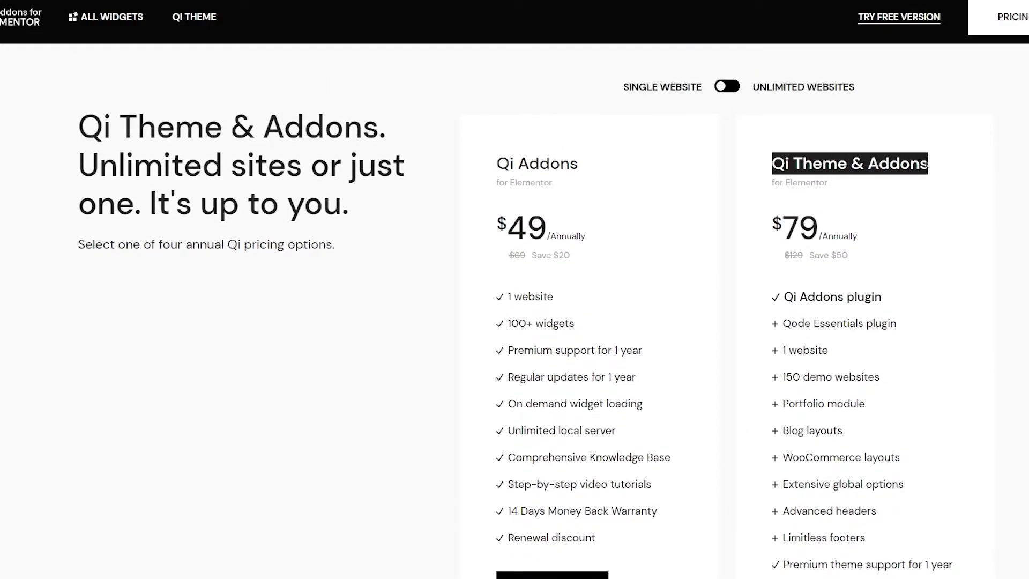
pyautogui.doubleClick(784, 223)
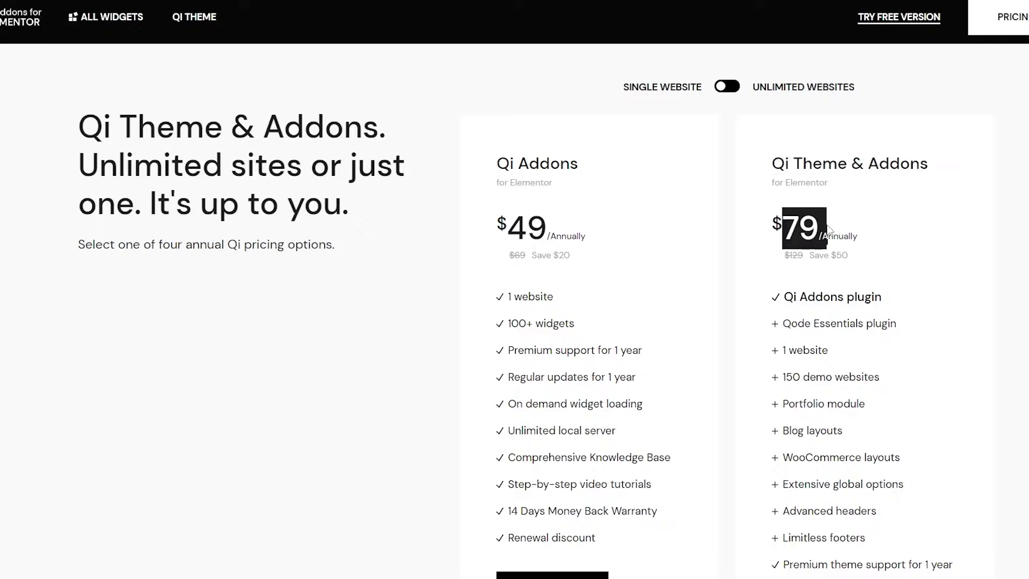
pyautogui.click(864, 236)
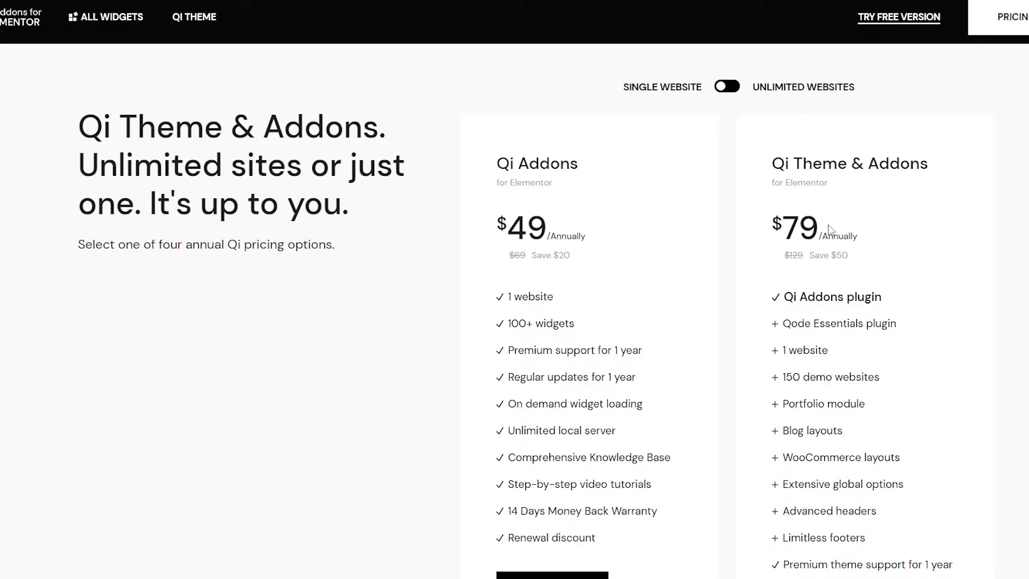
pyautogui.scroll(-2, 814, 252)
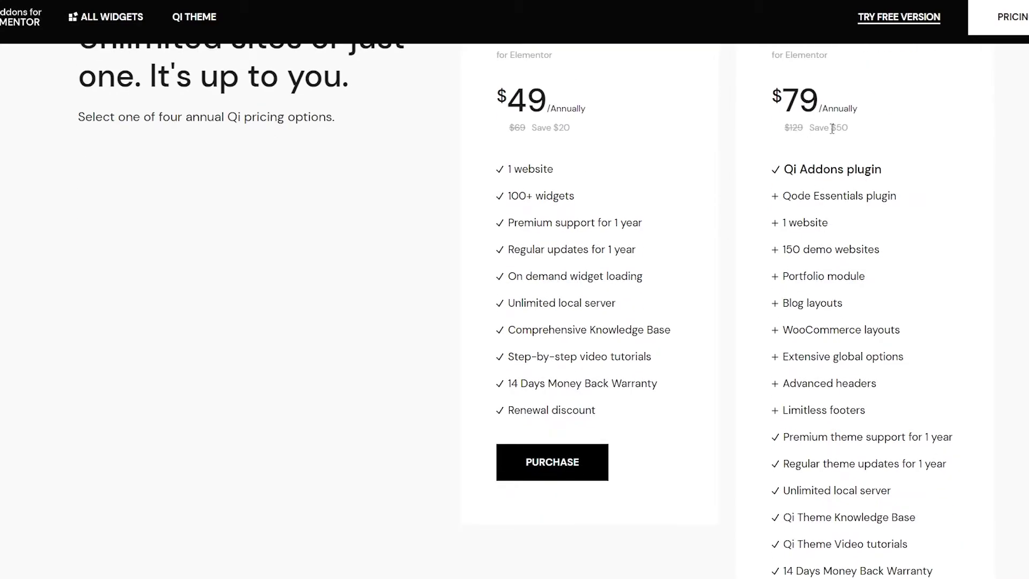
pyautogui.scroll(-3, 778, 240)
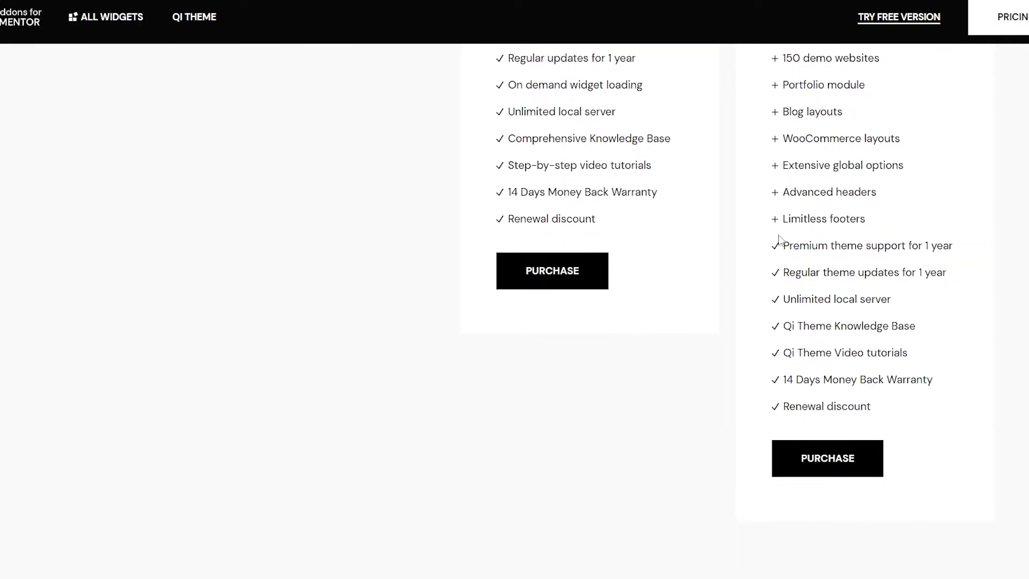
pyautogui.scroll(3, 777, 230)
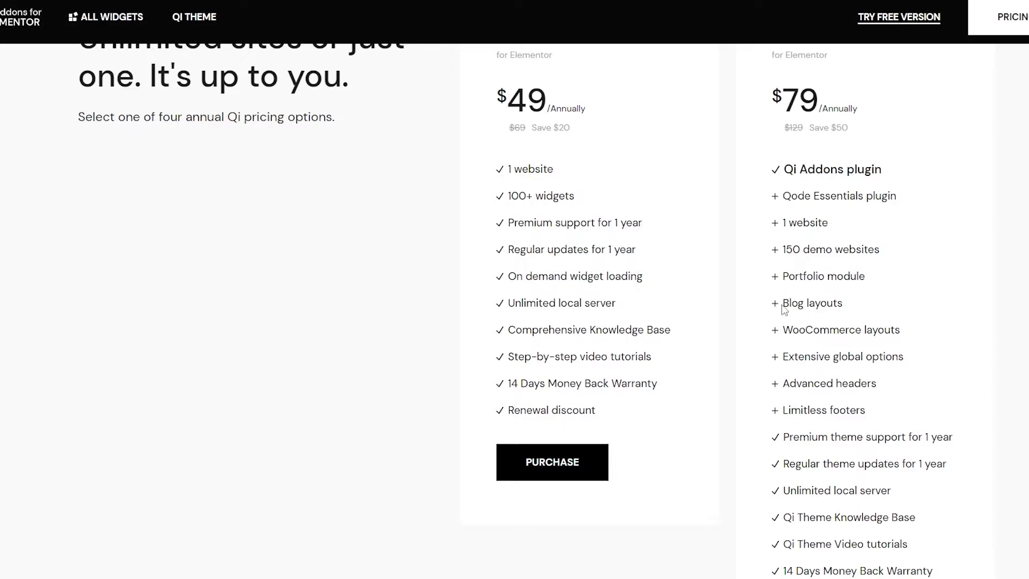
pyautogui.scroll(-1, 785, 308)
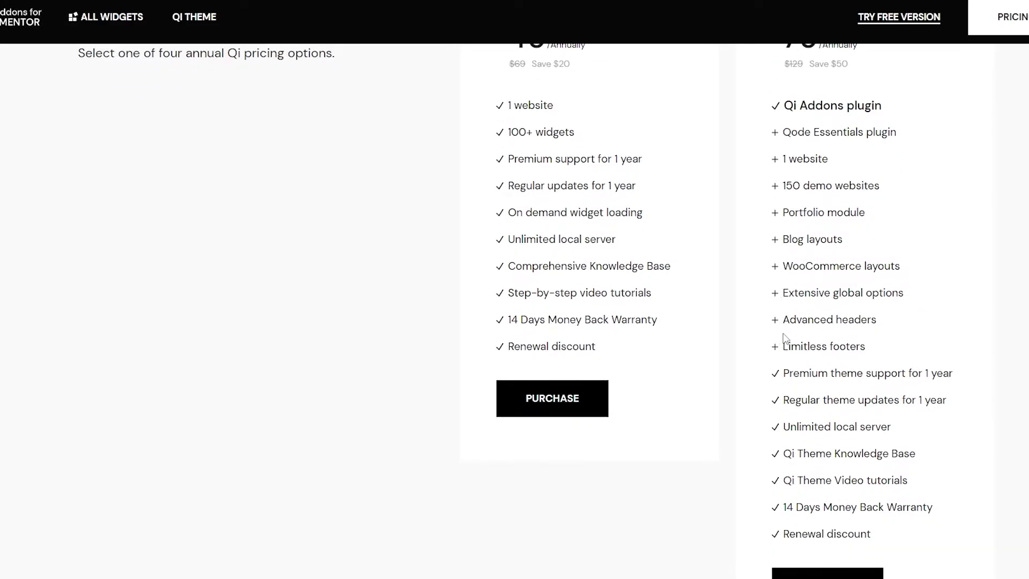
pyautogui.scroll(-5, 787, 341)
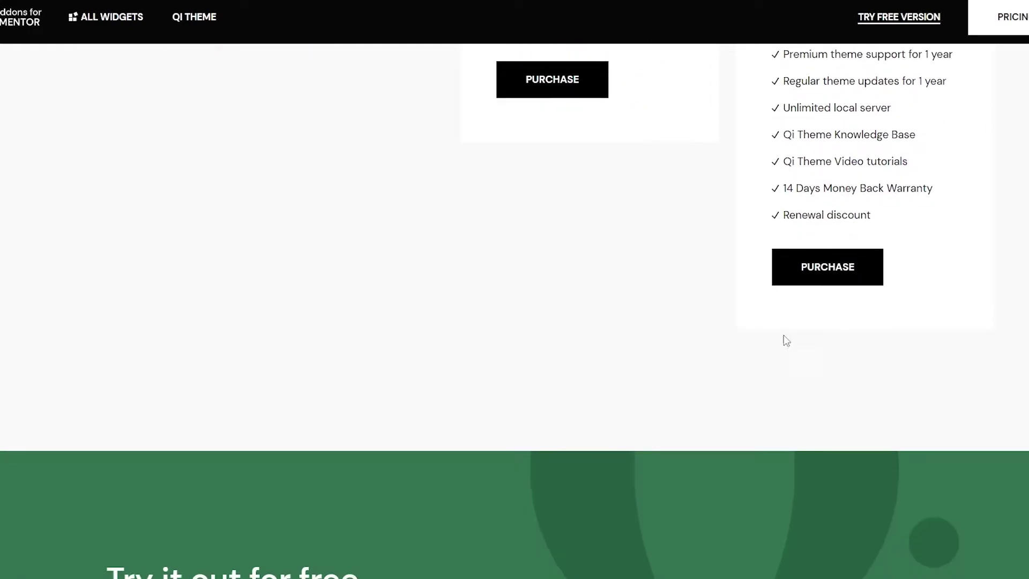
# - Switch the pricing to Unlimited Websites and review the annual prices of the Qi Addons and Qi Theme & Addons plans
pyautogui.scroll(10, 783, 339)
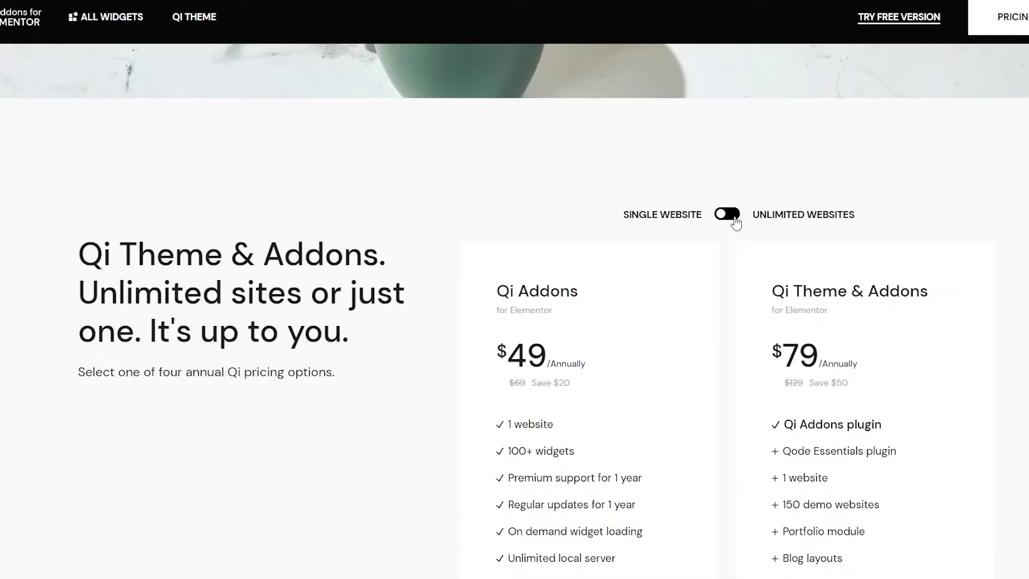
pyautogui.click(732, 217)
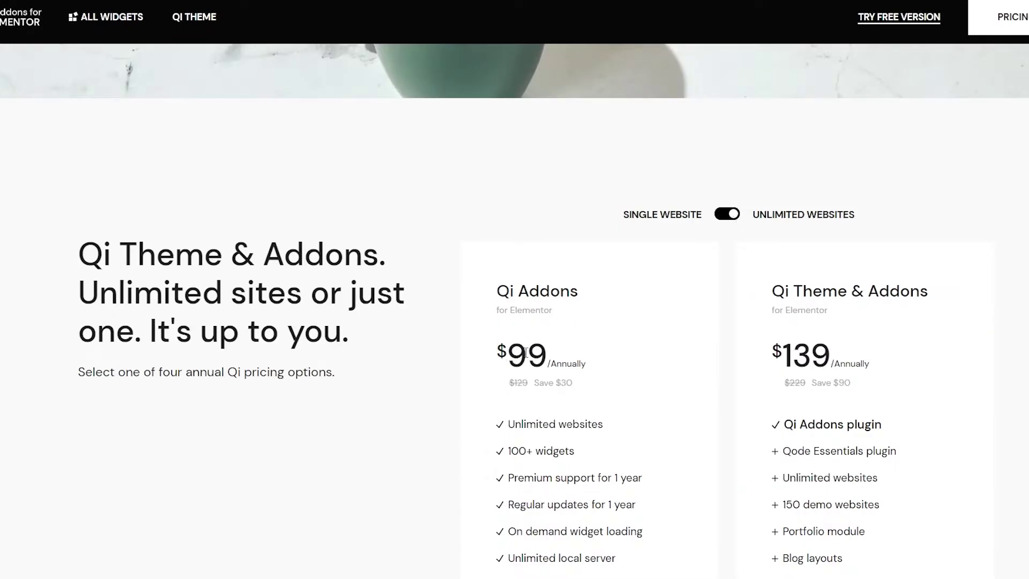
pyautogui.moveTo(508, 355); pyautogui.dragTo(543, 355)
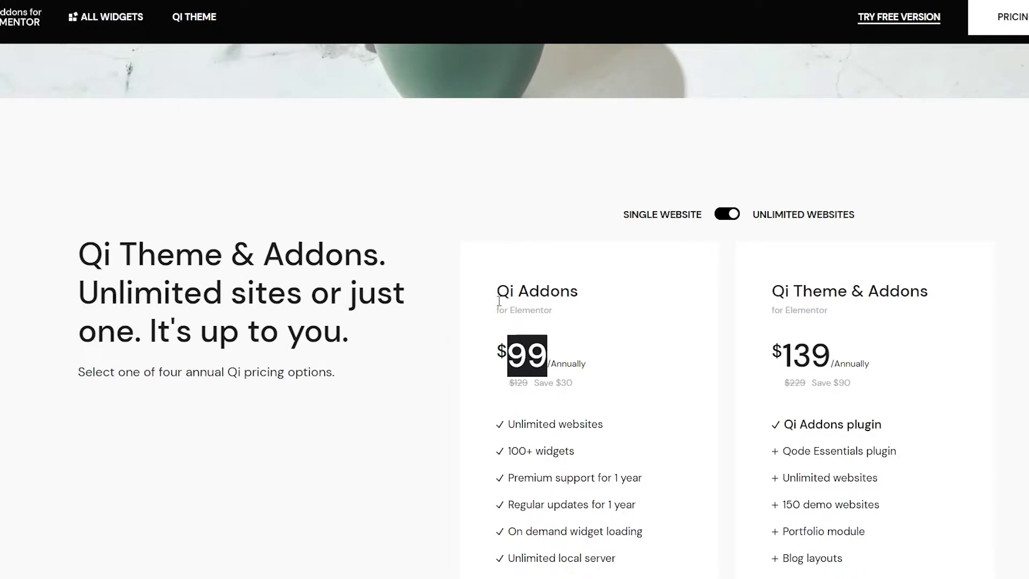
pyautogui.moveTo(494, 292); pyautogui.dragTo(584, 292)
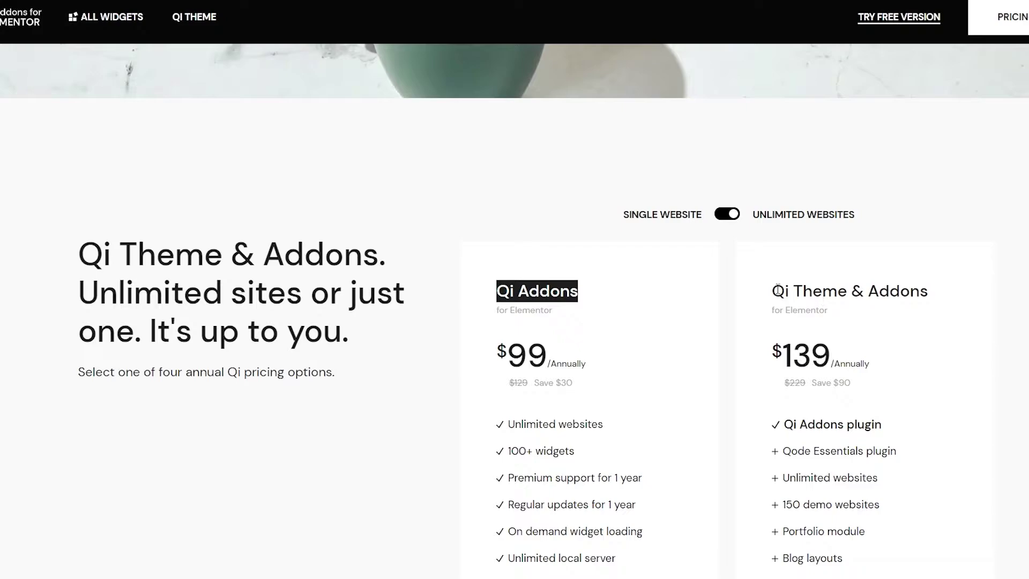
pyautogui.moveTo(772, 291); pyautogui.dragTo(929, 292)
pyautogui.moveTo(773, 355); pyautogui.dragTo(835, 357)
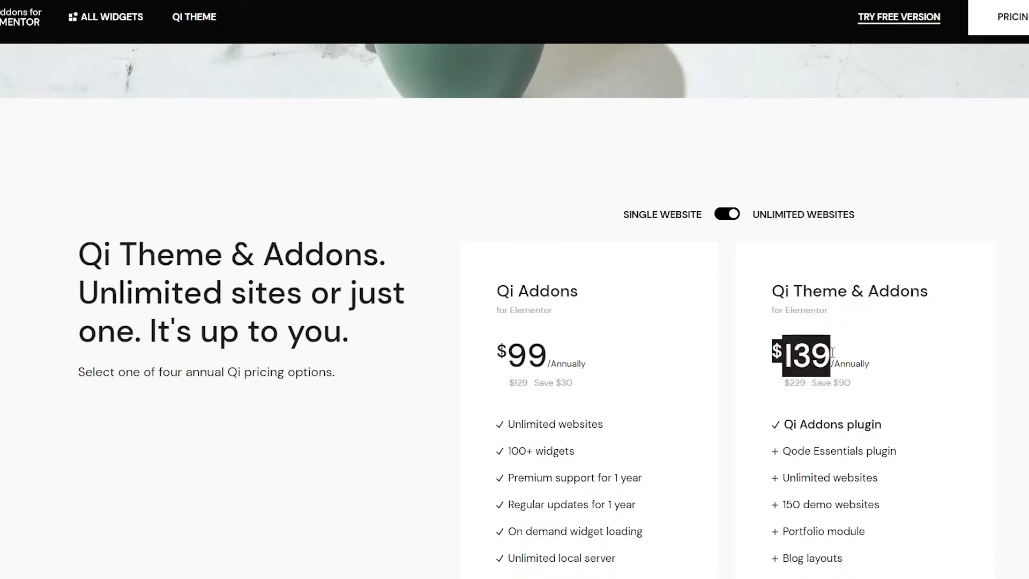
pyautogui.click(882, 359)
pyautogui.click(731, 219)
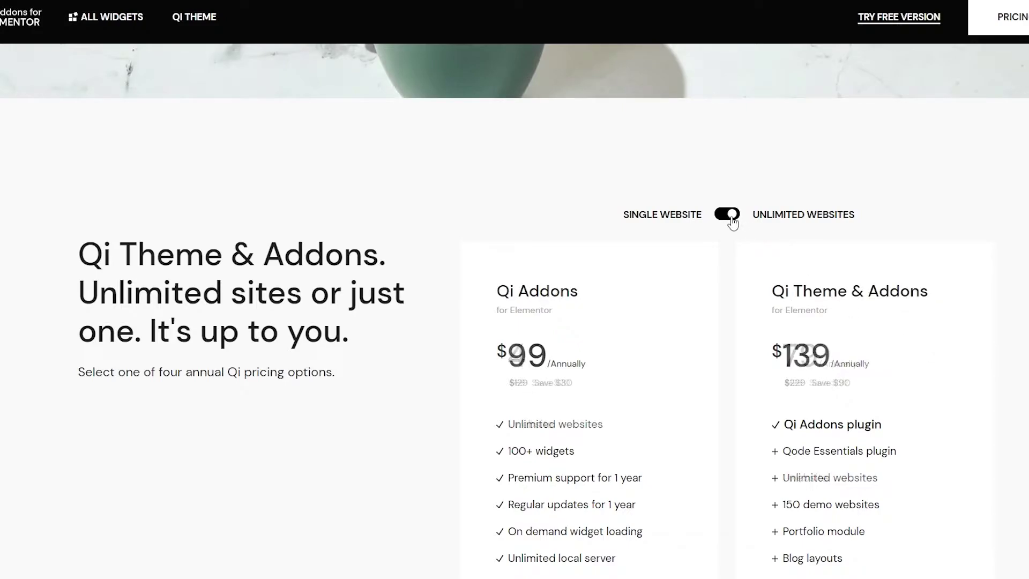
pyautogui.click(730, 219)
pyautogui.click(732, 220)
pyautogui.click(731, 219)
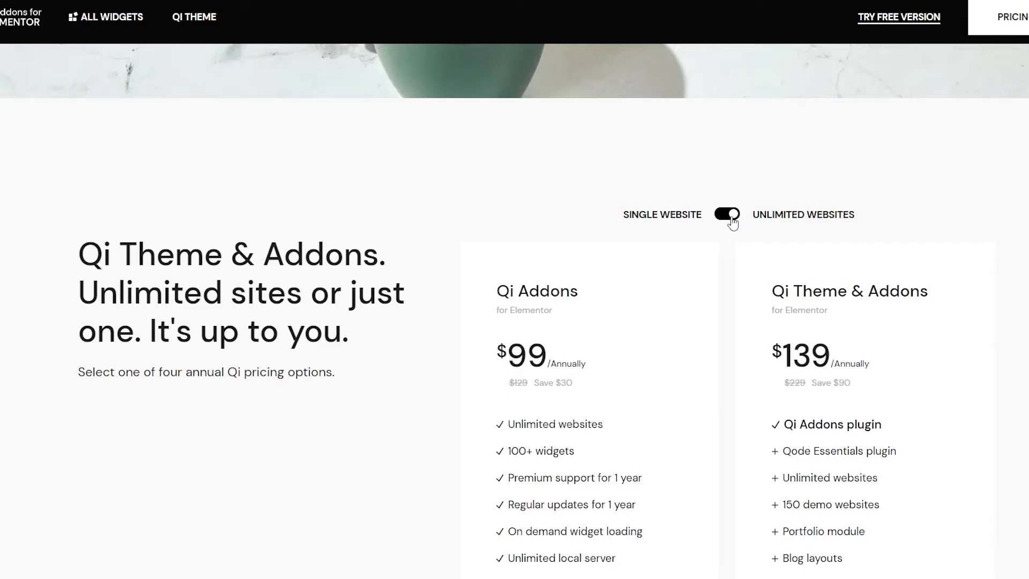
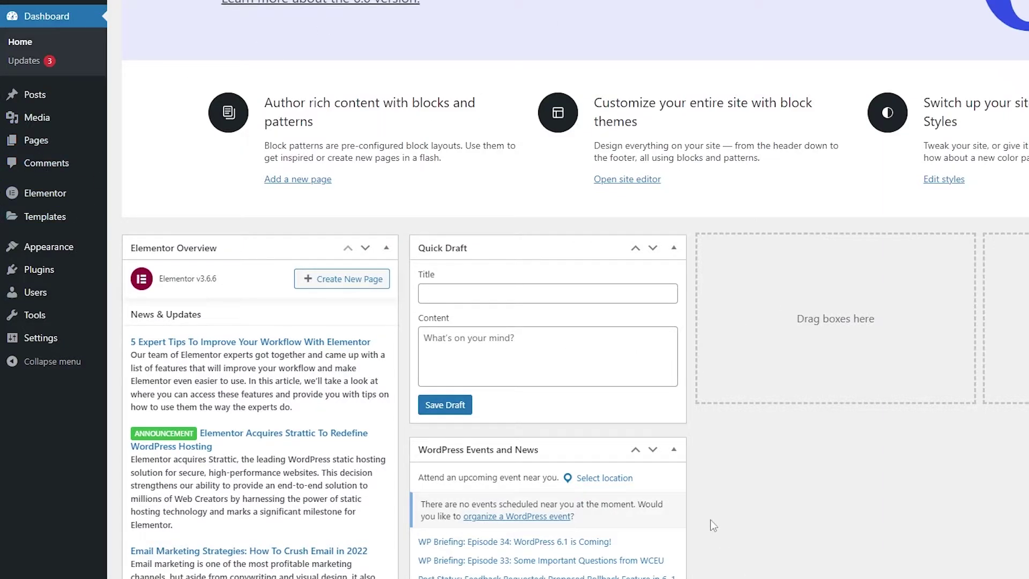
# - Switch to the WordPress dashboard and open the page for adding new plugins
pyautogui.scroll(3, 712, 525)
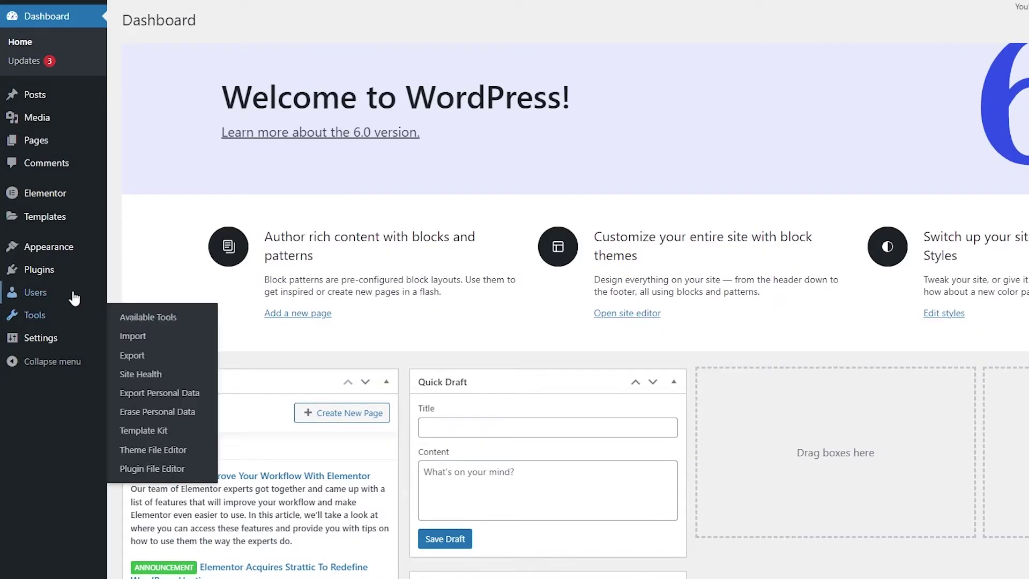
pyautogui.moveTo(45, 279)
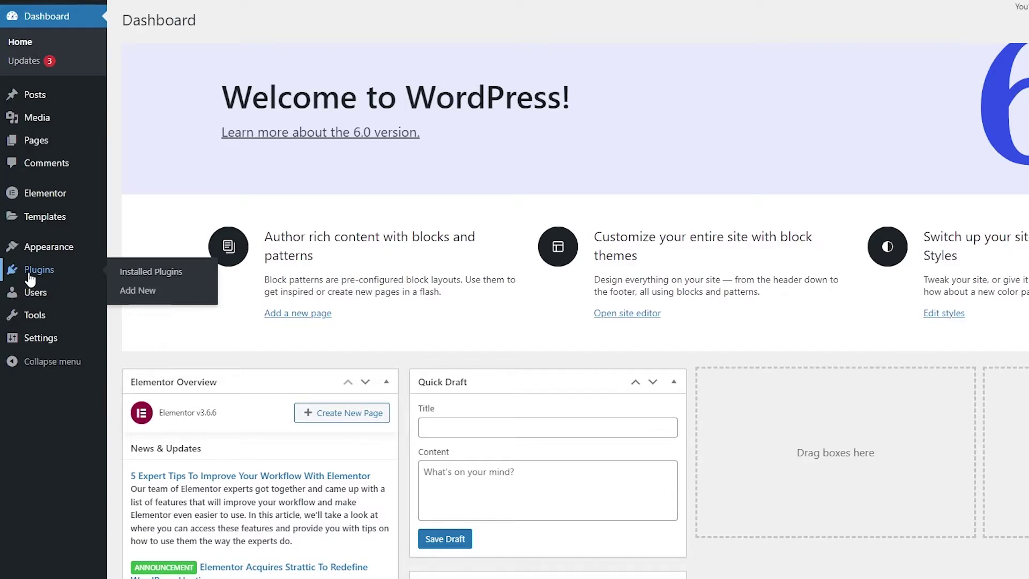
pyautogui.click(31, 273)
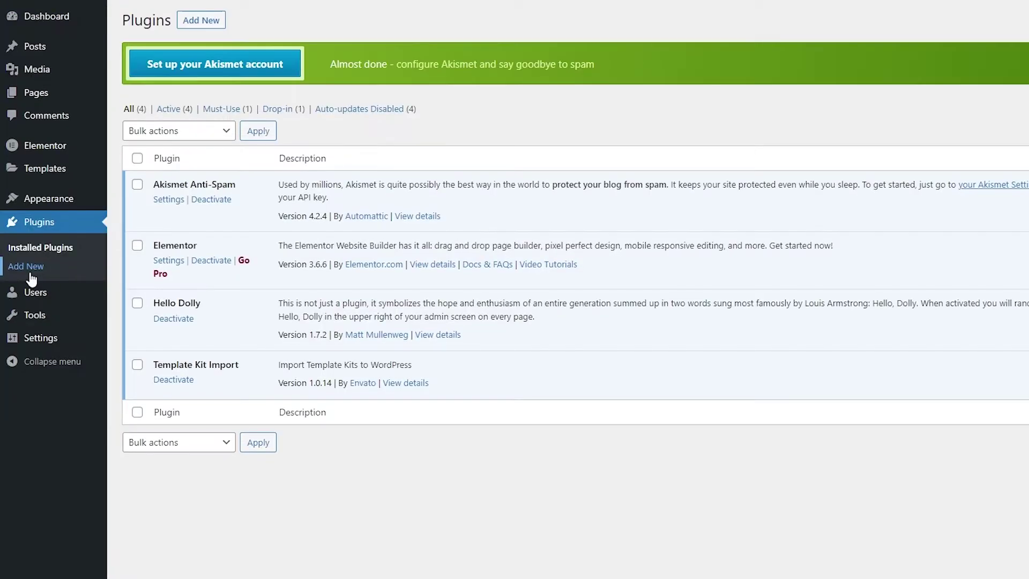
pyautogui.click(207, 26)
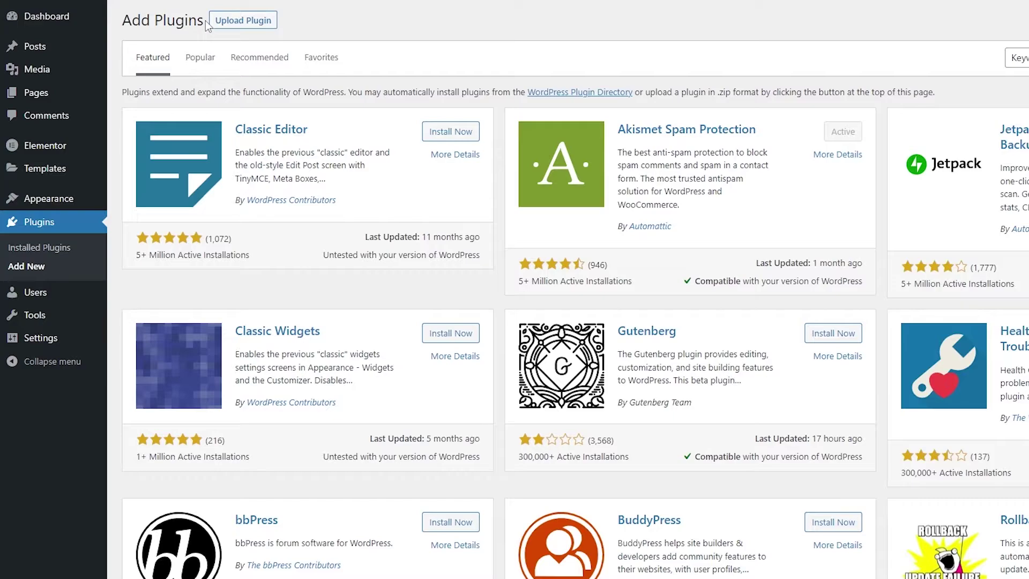
# - Upload qi-addons-for-elementor.zip from the Downloads folder and install it as a plugin
pyautogui.click(243, 20)
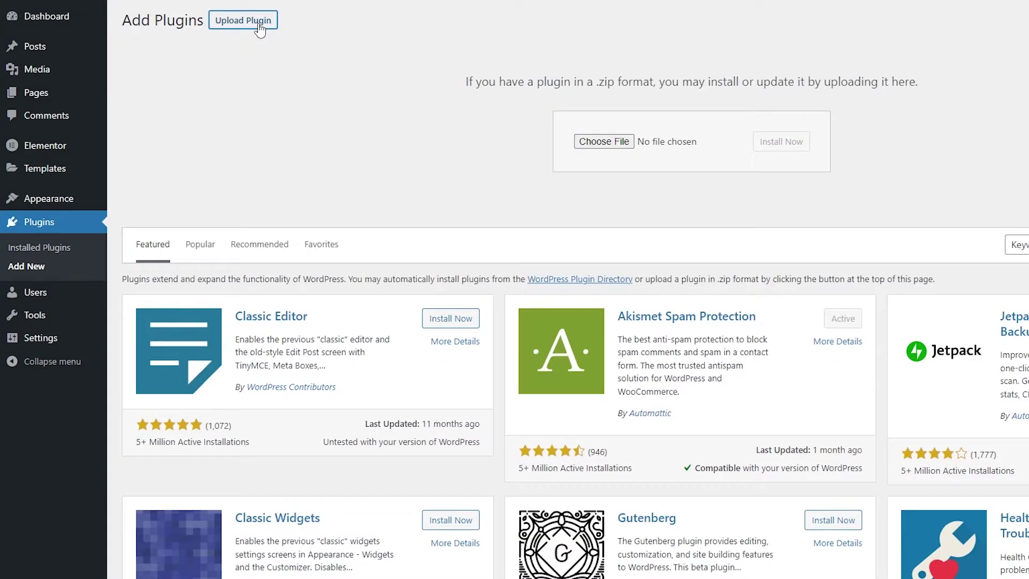
pyautogui.click(605, 143)
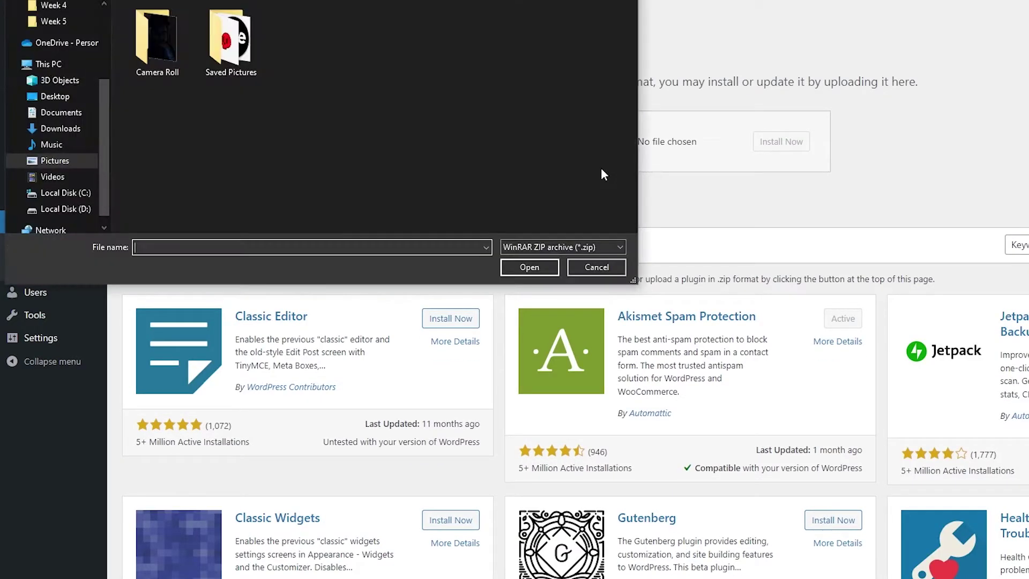
pyautogui.click(60, 128)
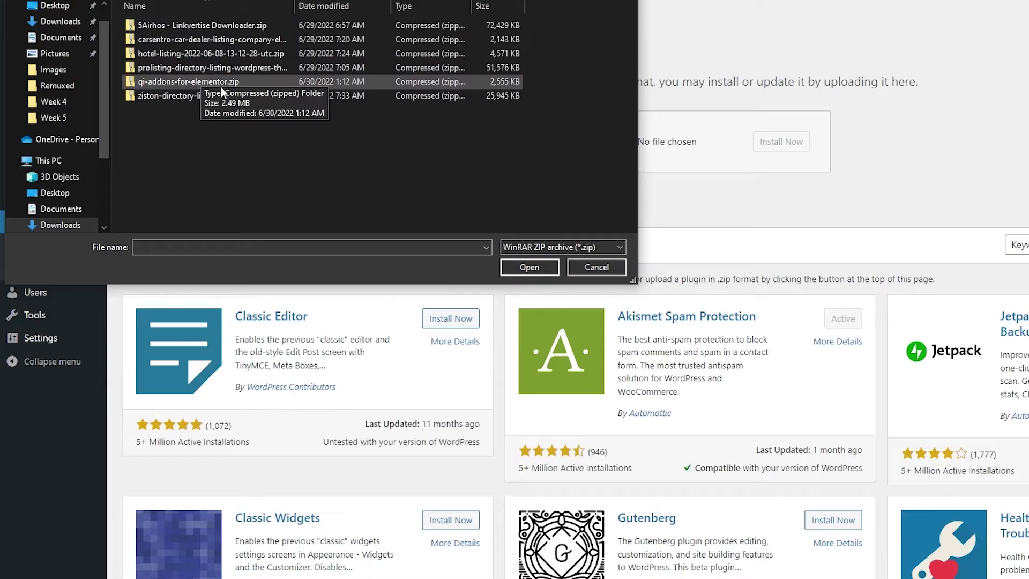
pyautogui.click(193, 85)
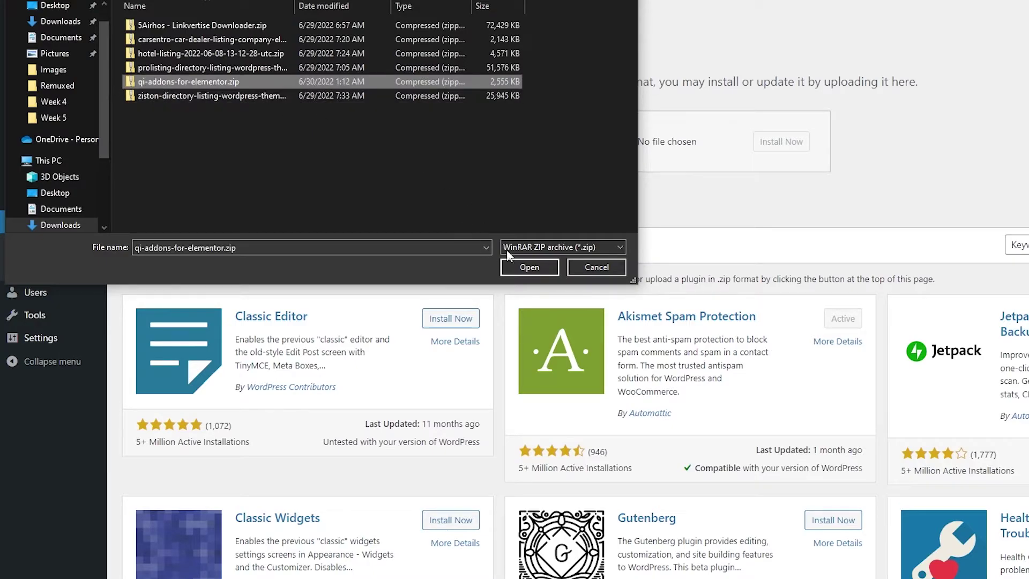
pyautogui.click(529, 267)
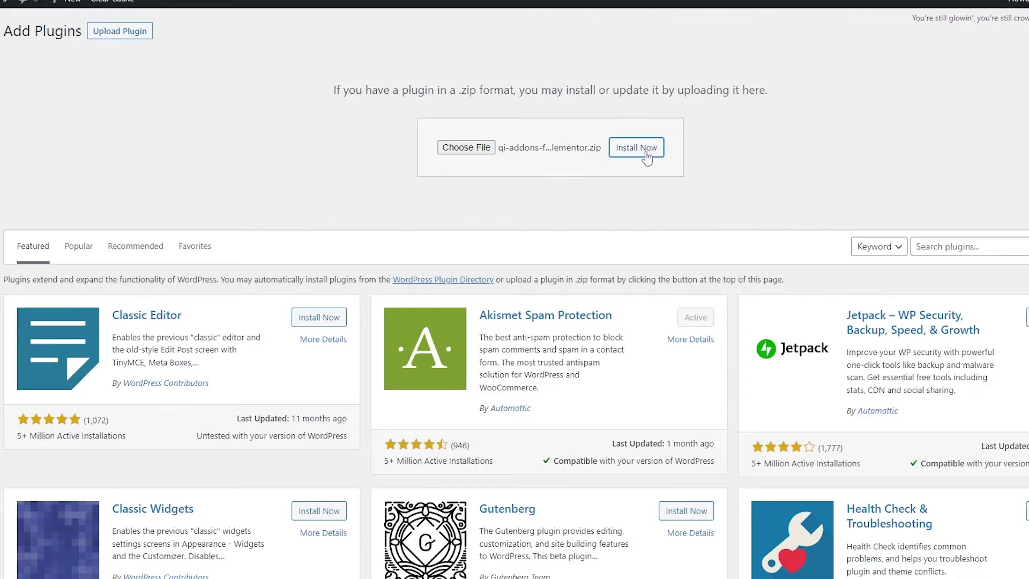
pyautogui.click(636, 148)
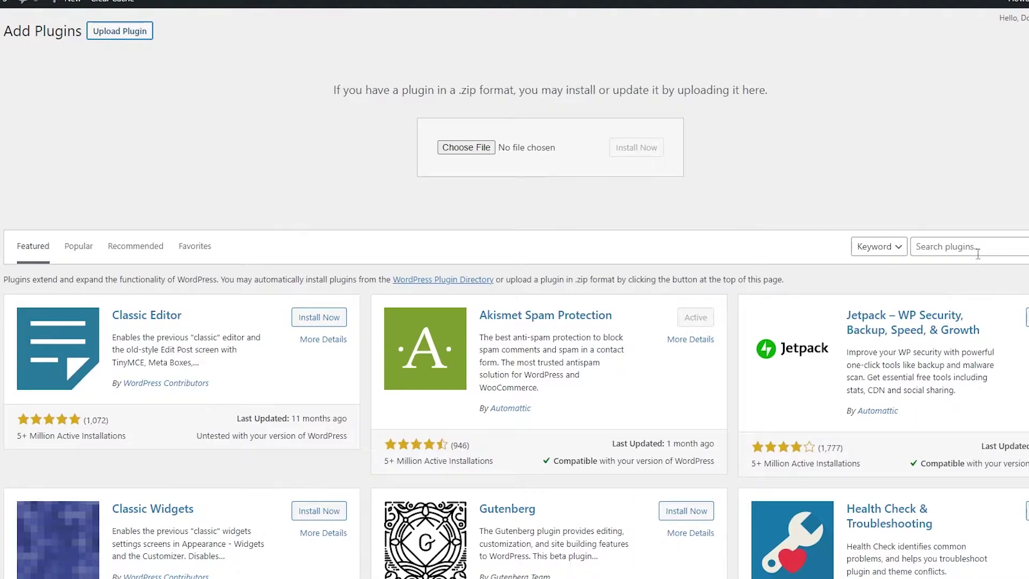
# - Search the plugins for "qi add" and activate Qi Addons For Elementor
pyautogui.scroll(-3, 977, 254)
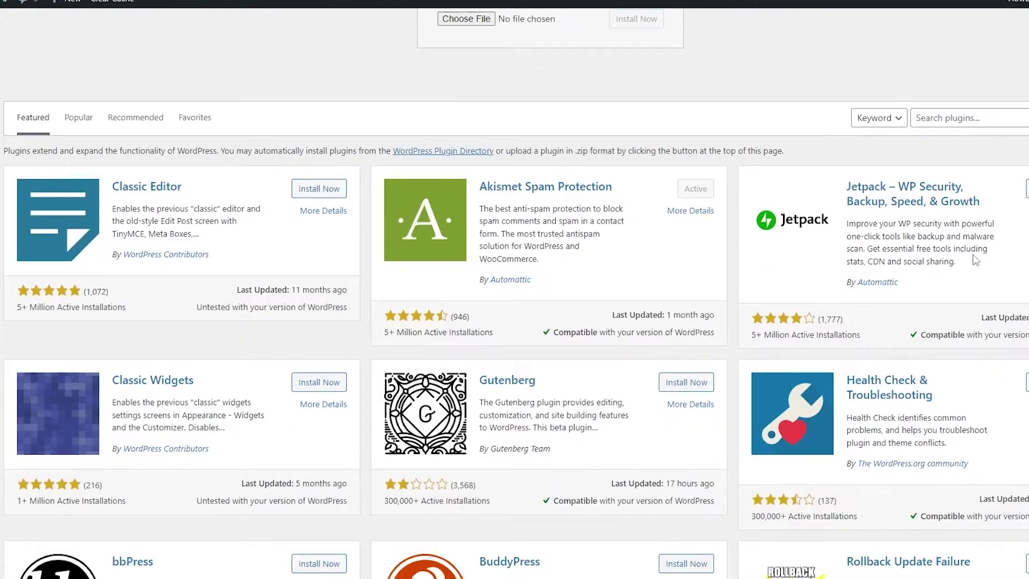
pyautogui.click(950, 120)
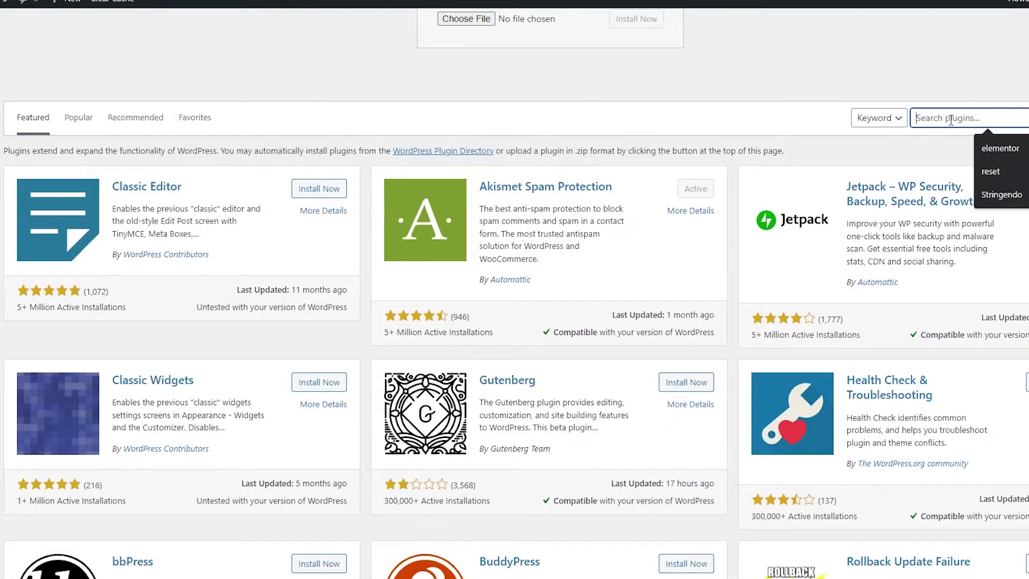
pyautogui.write('qi add')
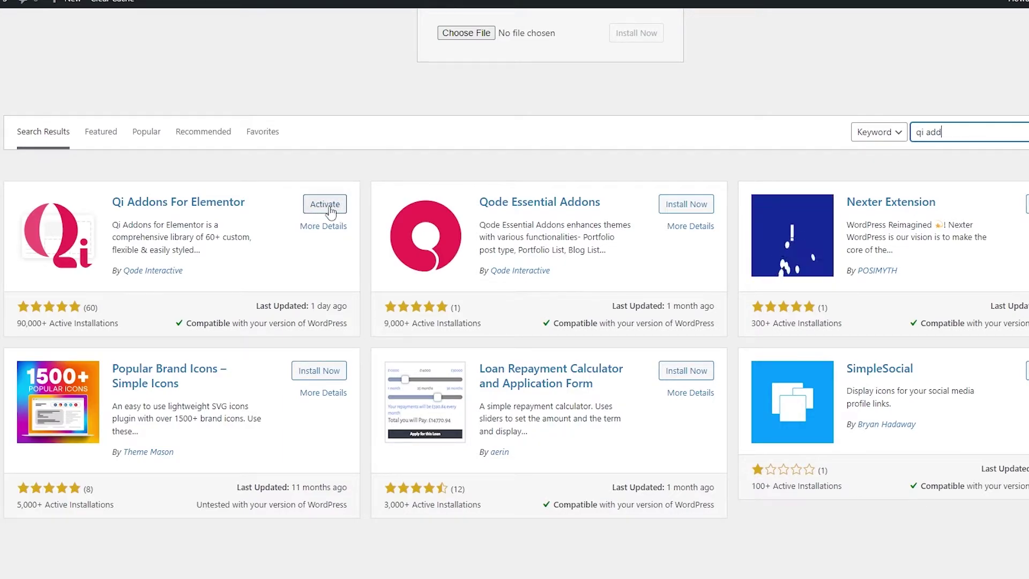
pyautogui.scroll(2, 547, 82)
pyautogui.scroll(-2, 443, 156)
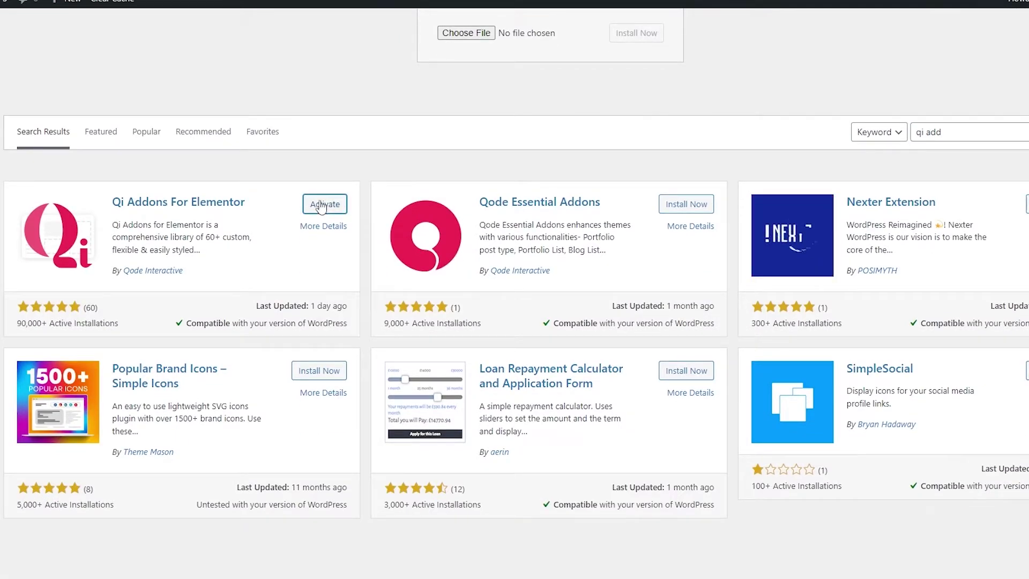
pyautogui.click(336, 204)
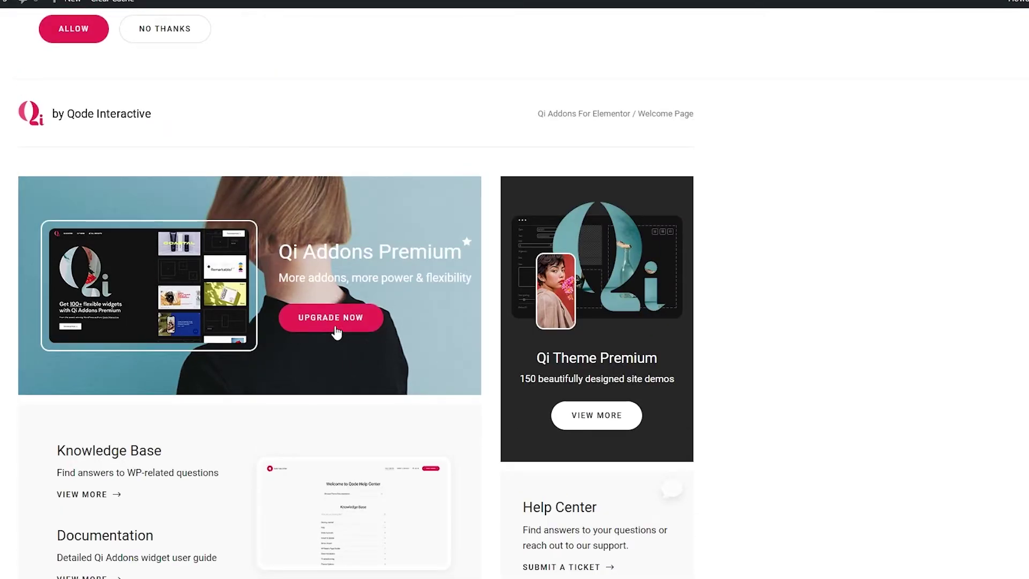
# - Look through the Qi Addons For Elementor welcome page, including its premium offers, documentation and support sections
pyautogui.scroll(-5, 336, 335)
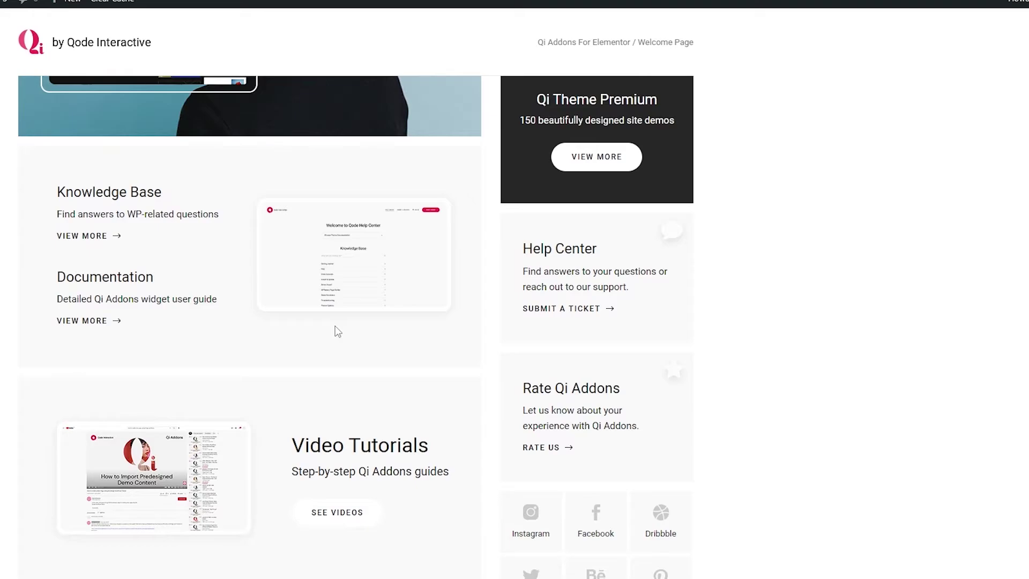
pyautogui.scroll(-5, 337, 330)
pyautogui.scroll(10, 337, 330)
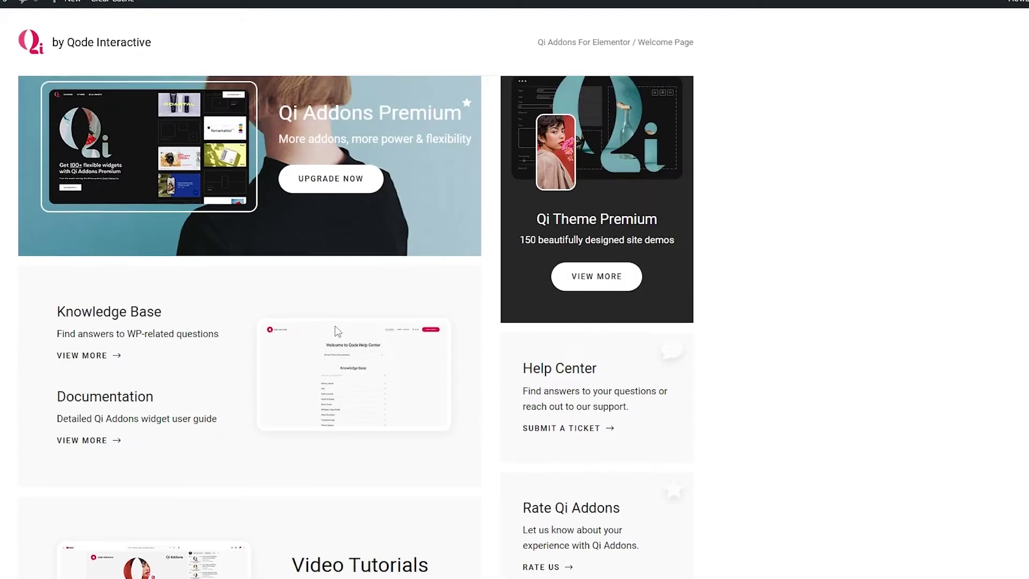
pyautogui.scroll(2, 368, 313)
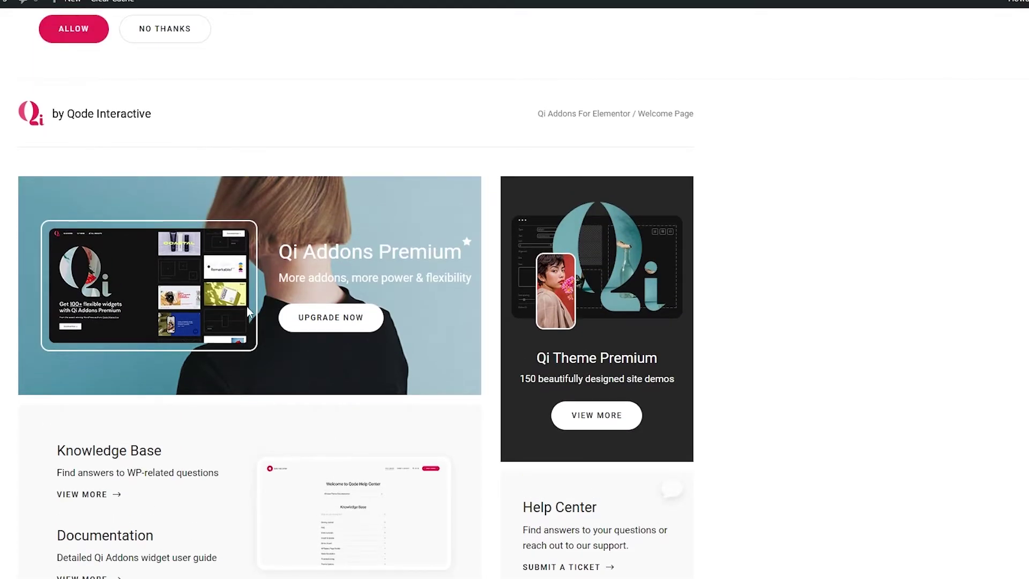
pyautogui.scroll(1, 246, 307)
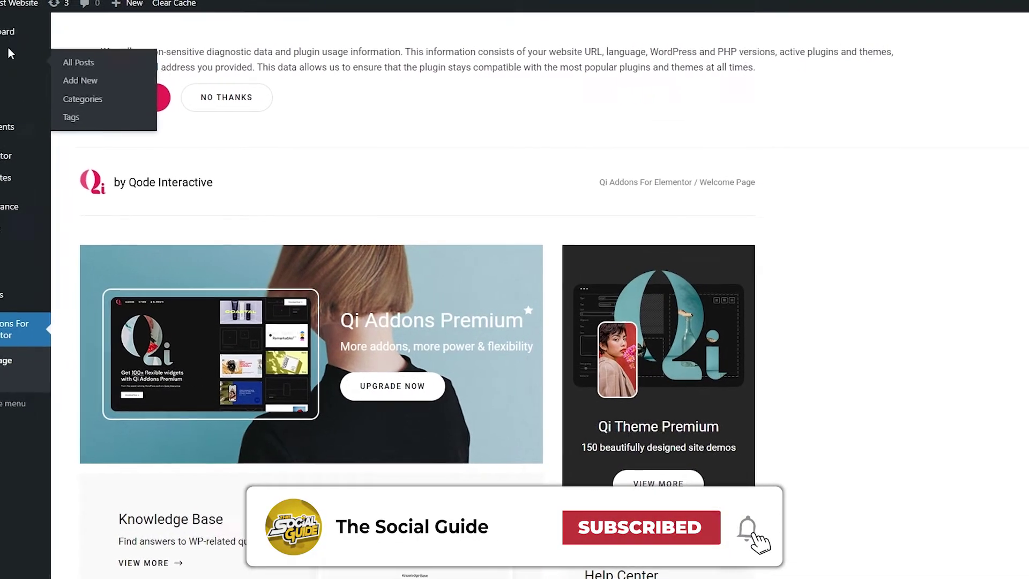
pyautogui.scroll(-2, 10, 53)
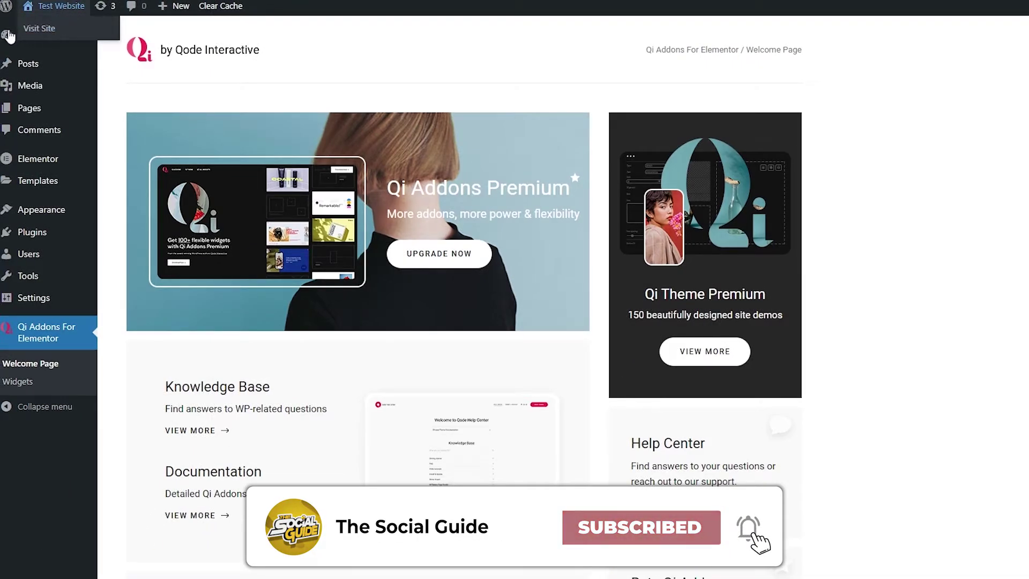
# - Visit the Test Website's front end and open its home page for editing with Elementor
pyautogui.moveTo(53, 7)
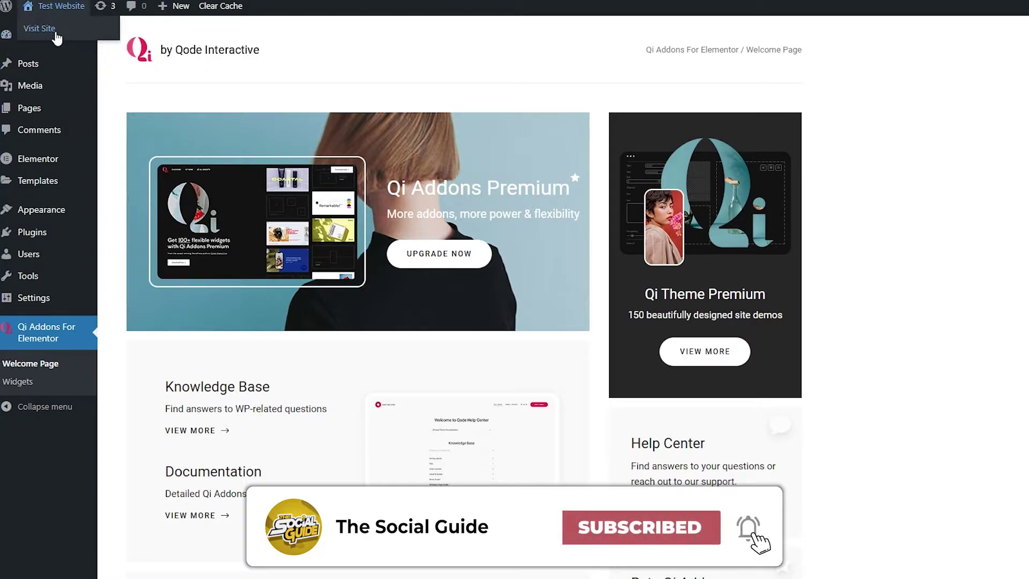
pyautogui.click(56, 33)
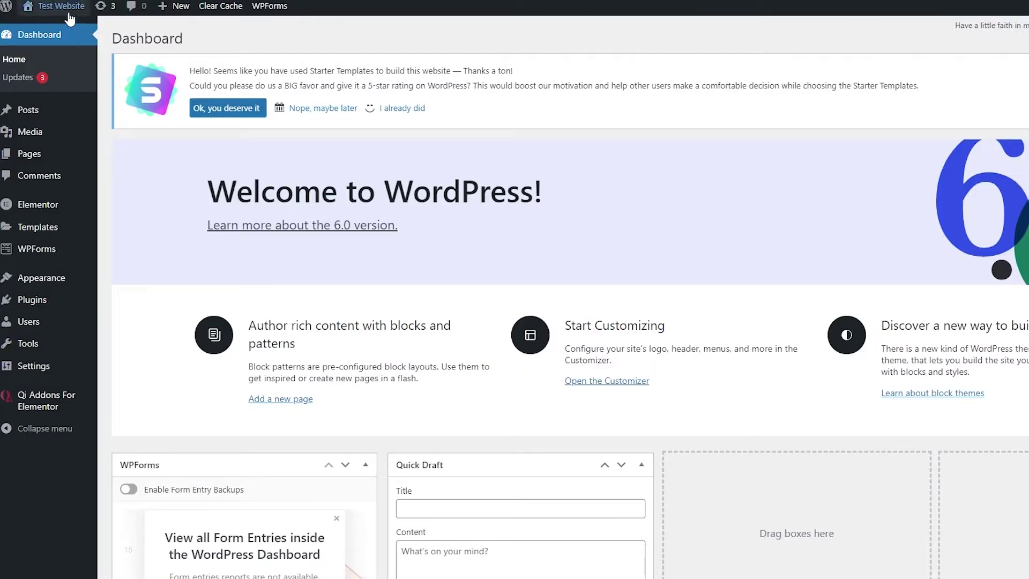
pyautogui.moveTo(60, 33)
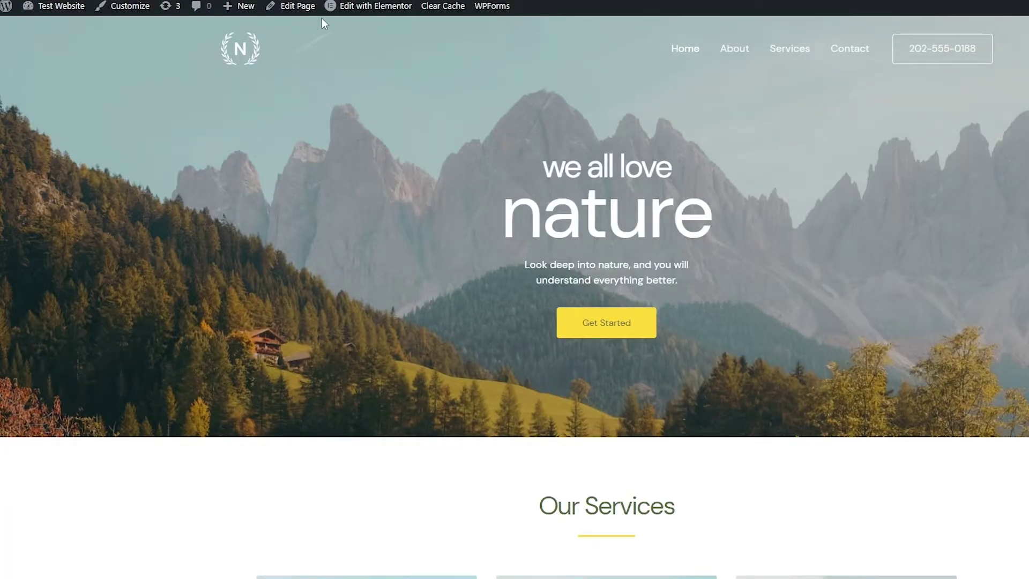
pyautogui.moveTo(397, 11)
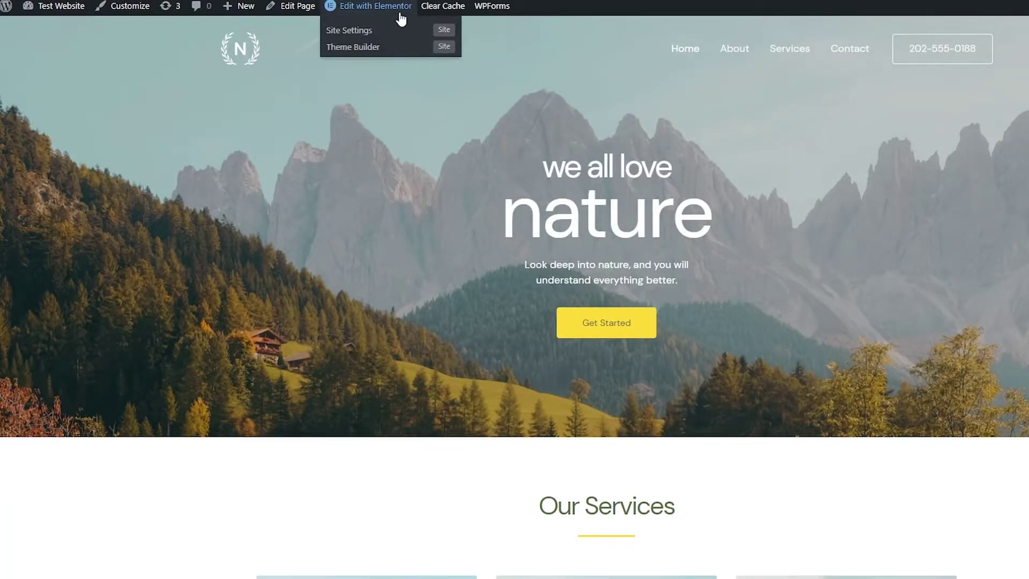
pyautogui.click(372, 6)
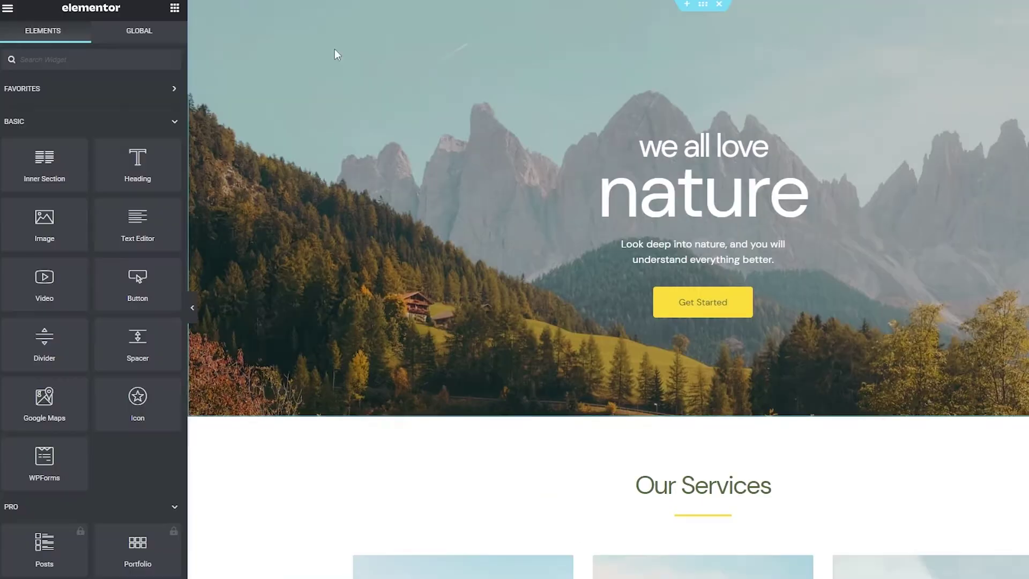
# - Set the Home page's layout to Elementor Canvas in the page settings
pyautogui.scroll(-15, 80, 322)
pyautogui.scroll(-2, 152, 504)
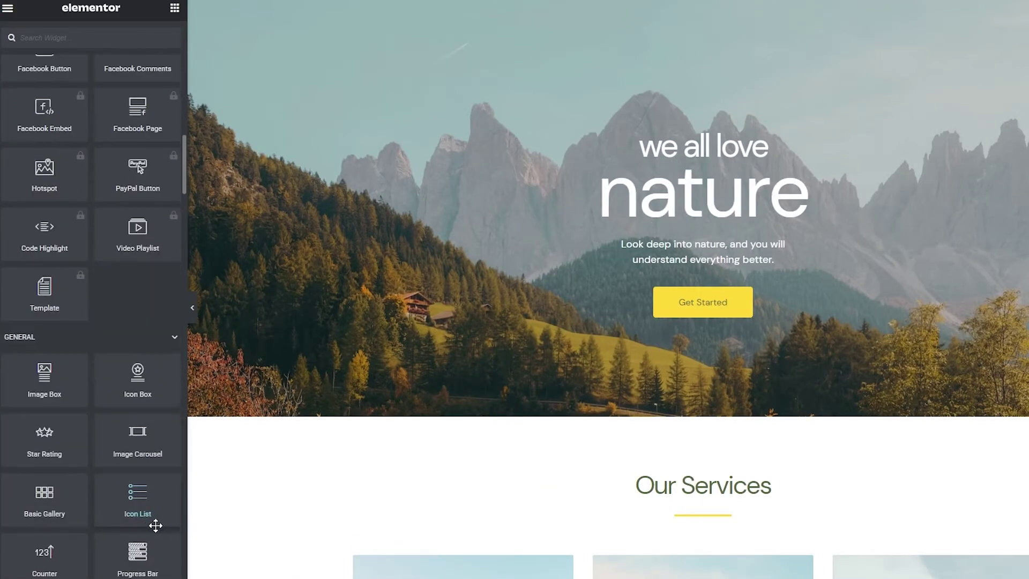
pyautogui.scroll(15, 161, 525)
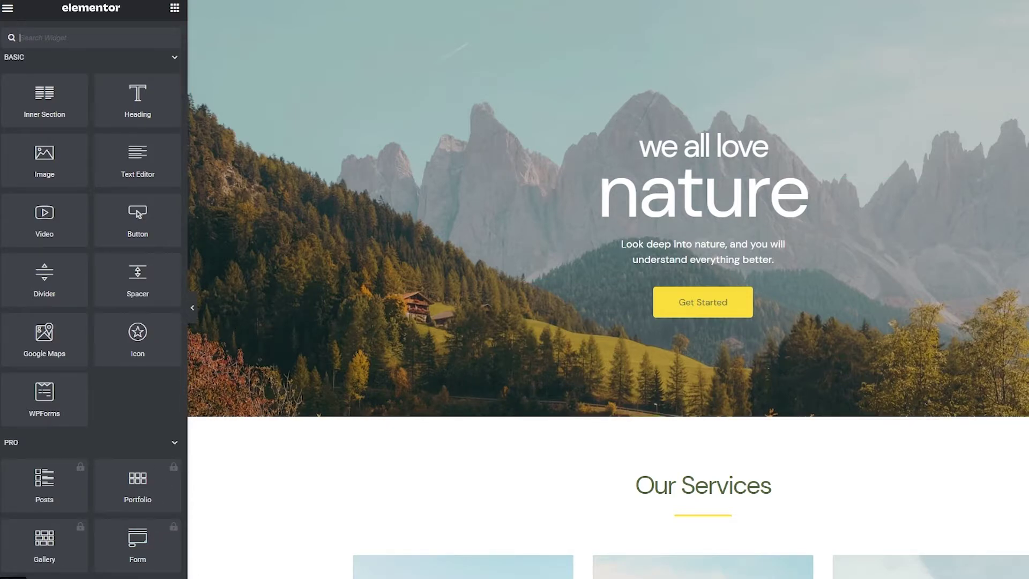
pyautogui.click(13, 576)
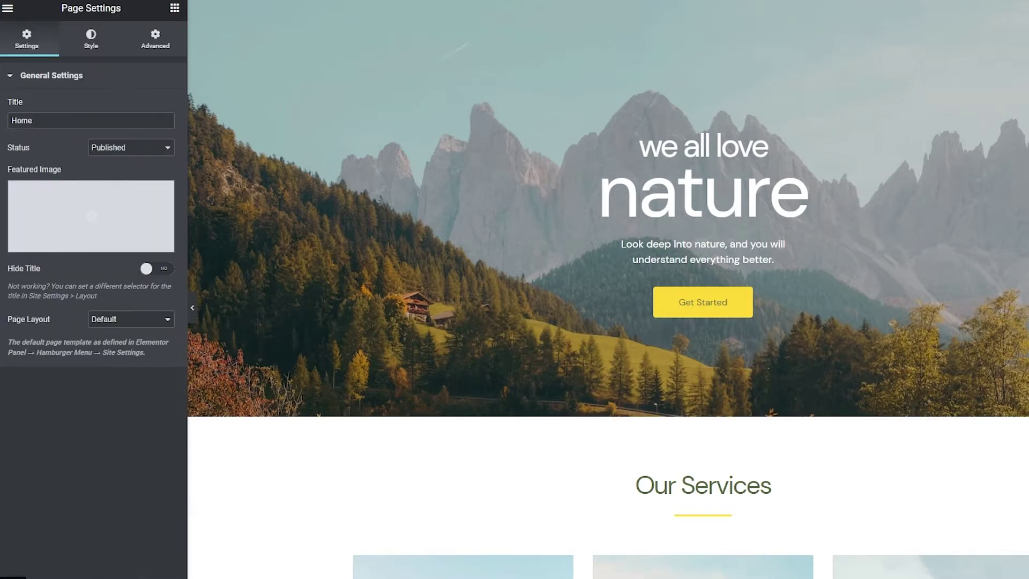
pyautogui.click(102, 320)
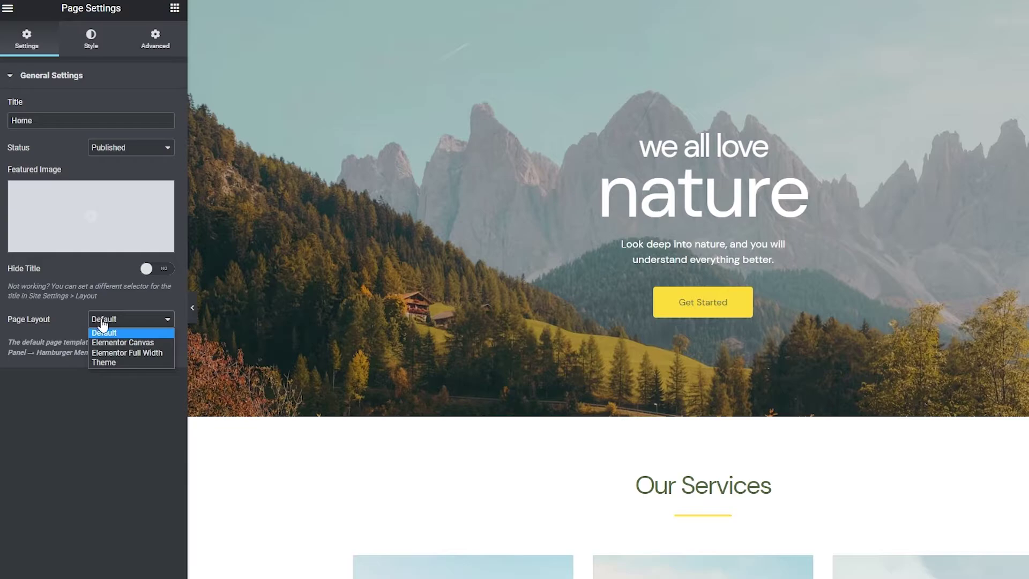
pyautogui.click(127, 342)
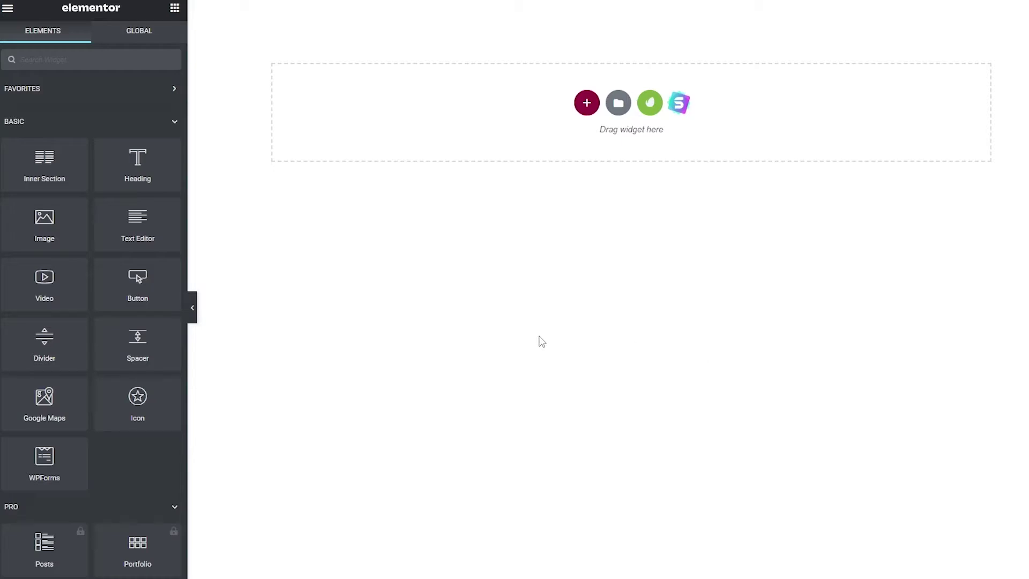
# - Find the Qi Addons section among the Elementor widgets and look through the widgets it offers
pyautogui.scroll(-10, 2, 385)
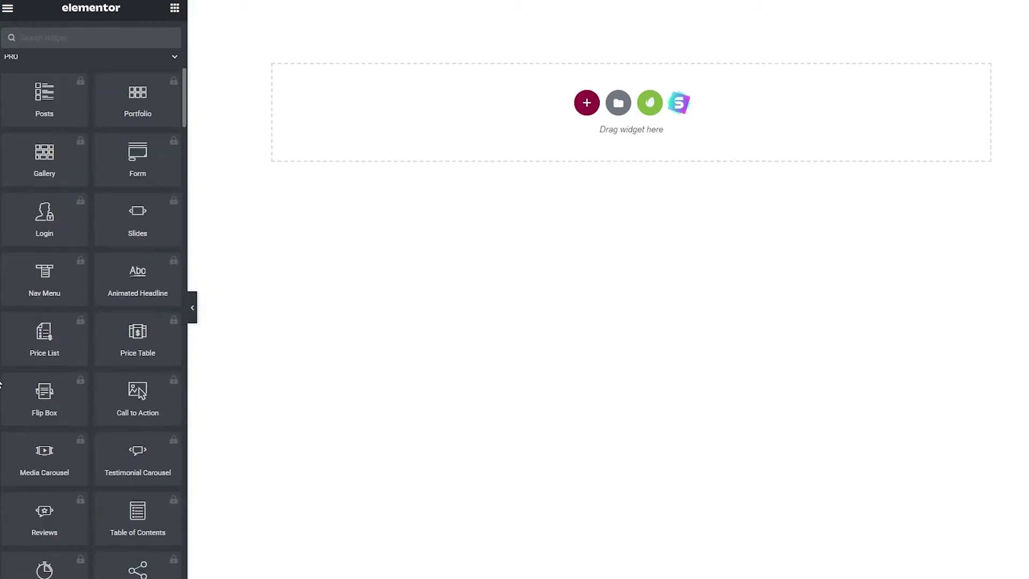
pyautogui.scroll(6, 2, 386)
pyautogui.scroll(5, 5, 370)
pyautogui.scroll(-15, 17, 343)
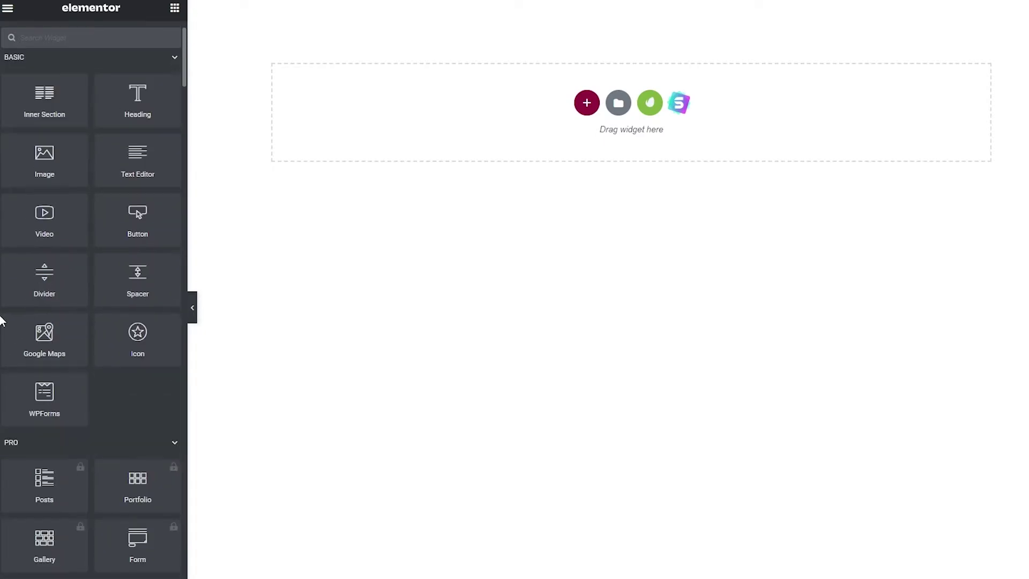
pyautogui.scroll(-20, 40, 339)
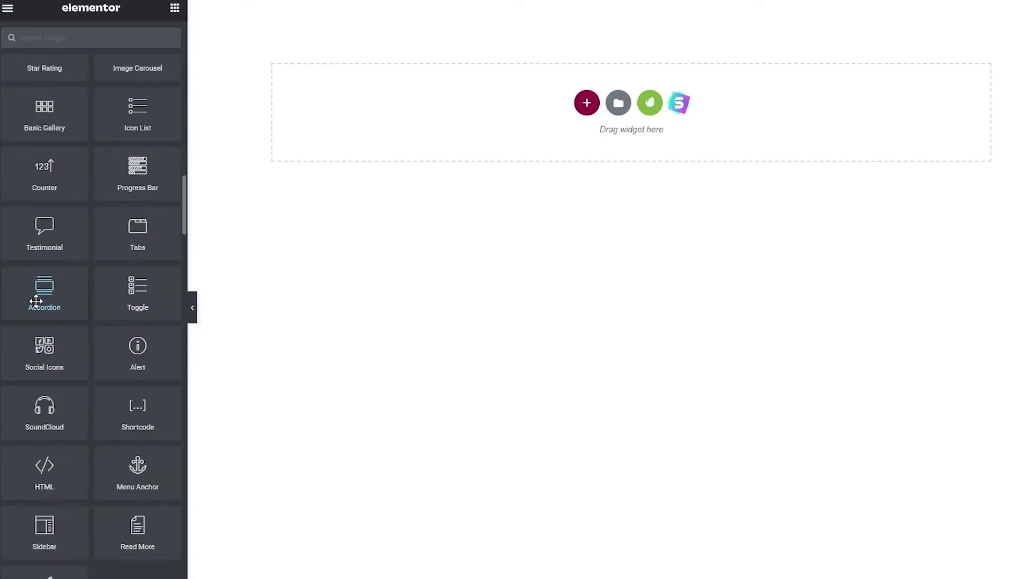
pyautogui.scroll(-3, 43, 332)
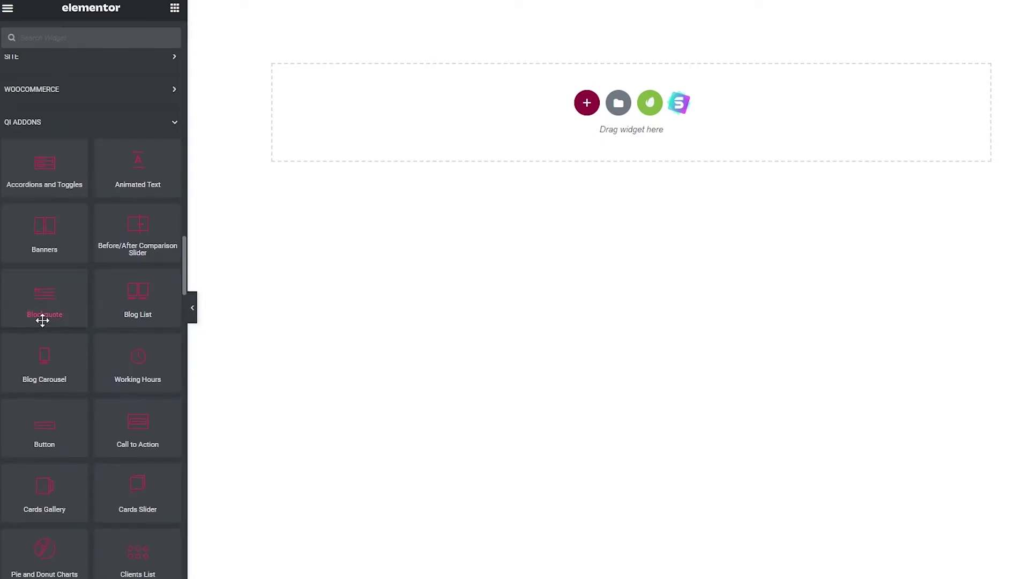
pyautogui.scroll(-1, 87, 338)
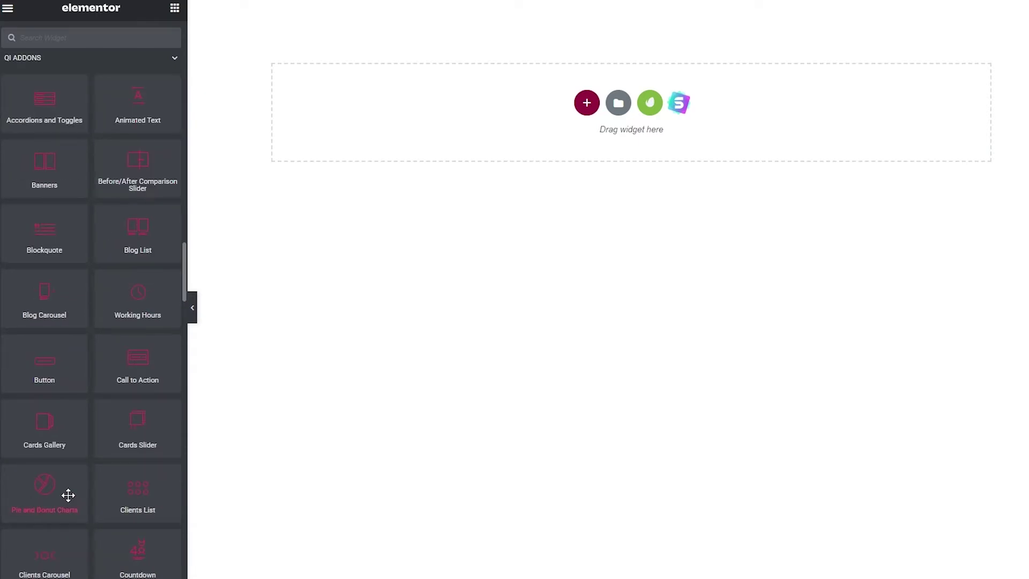
pyautogui.scroll(-4, 79, 512)
pyautogui.scroll(-9, 80, 513)
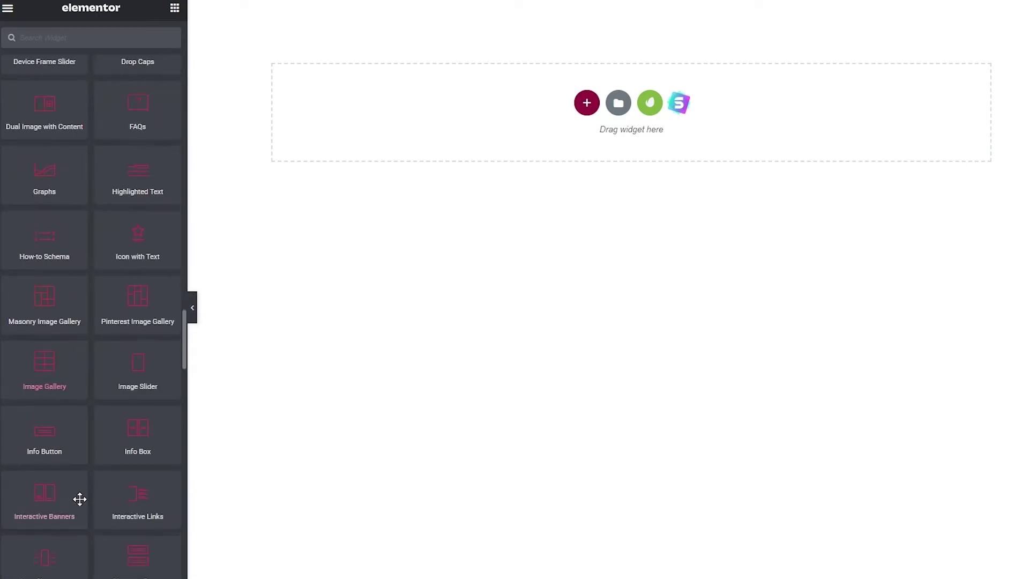
pyautogui.scroll(4, 80, 494)
pyautogui.scroll(9, 81, 494)
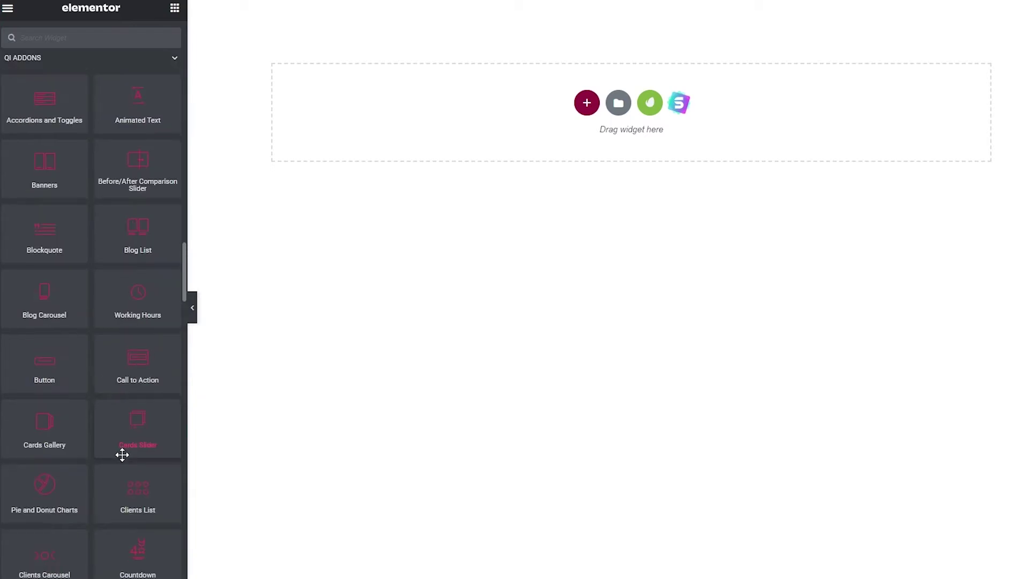
pyautogui.scroll(2, 122, 455)
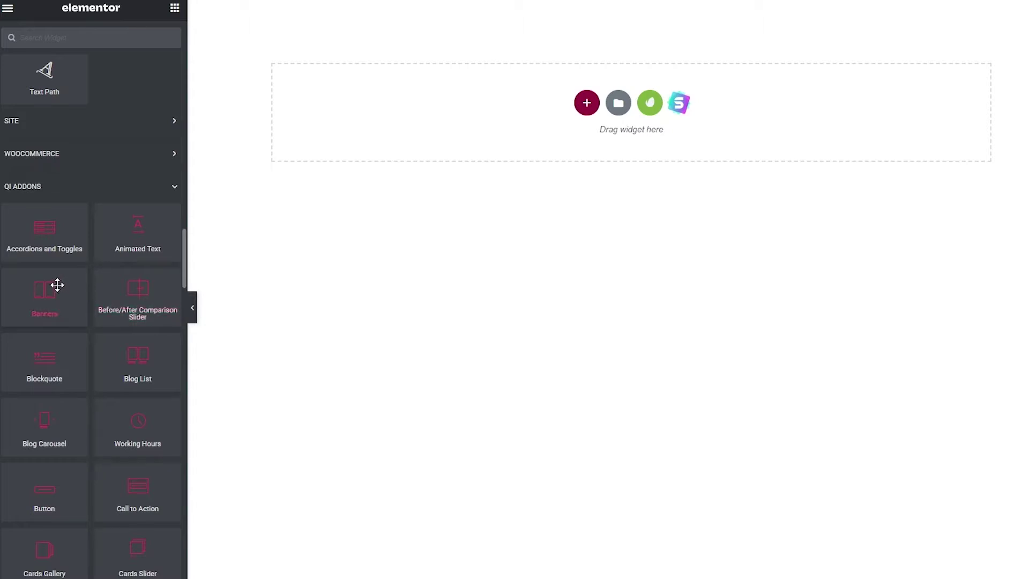
pyautogui.scroll(-1, 139, 414)
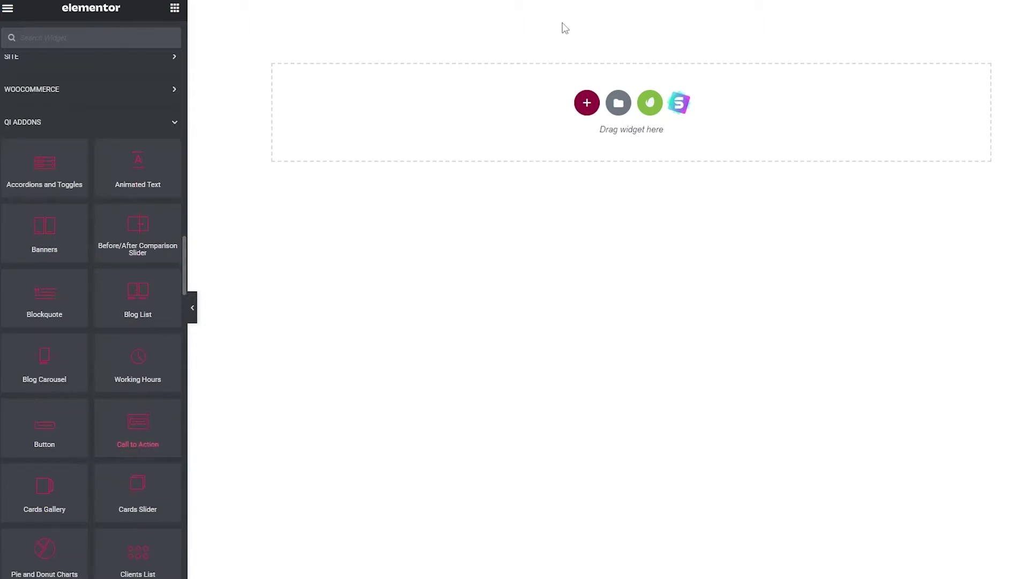
# - Place the Call to Action widget on the page and go through its general and button settings
pyautogui.moveTo(160, 426); pyautogui.dragTo(558, 66)
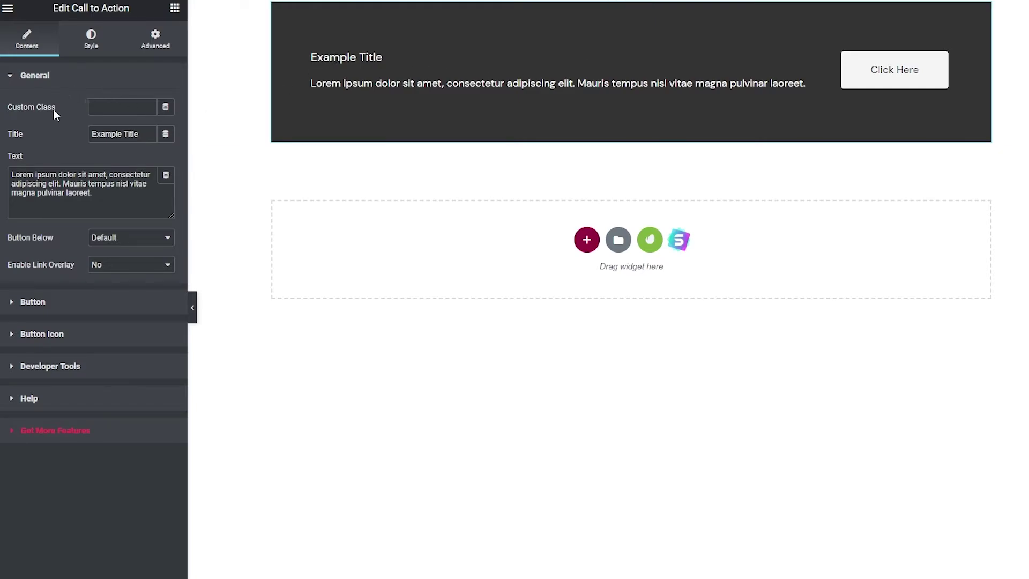
pyautogui.click(36, 182)
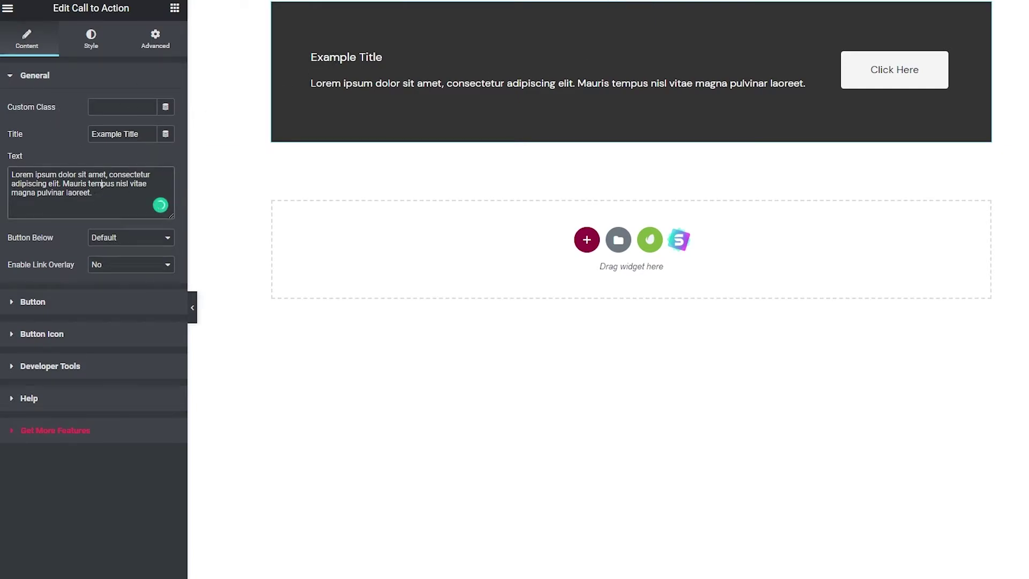
pyautogui.moveTo(108, 134); pyautogui.dragTo(152, 134)
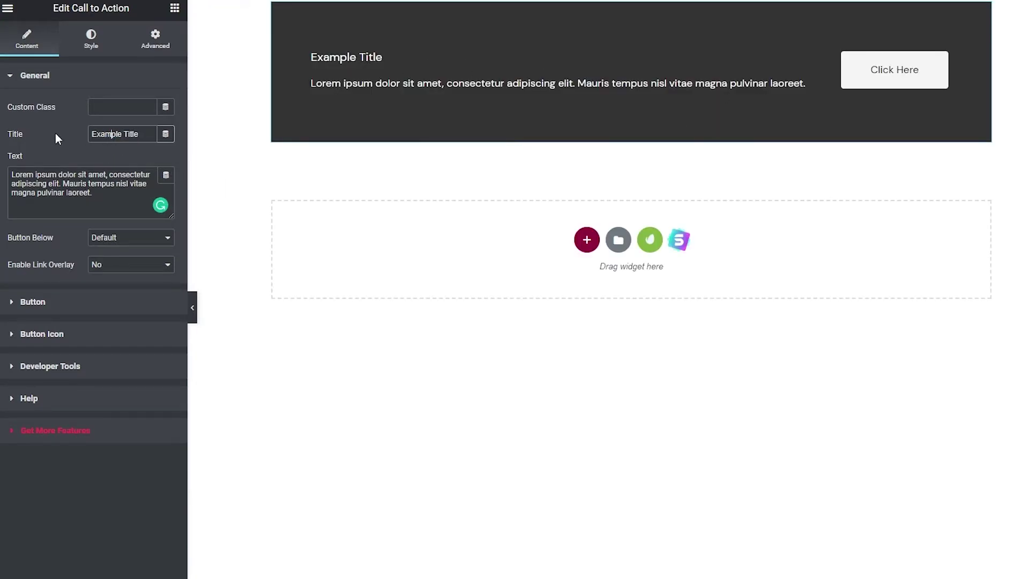
pyautogui.click(67, 194)
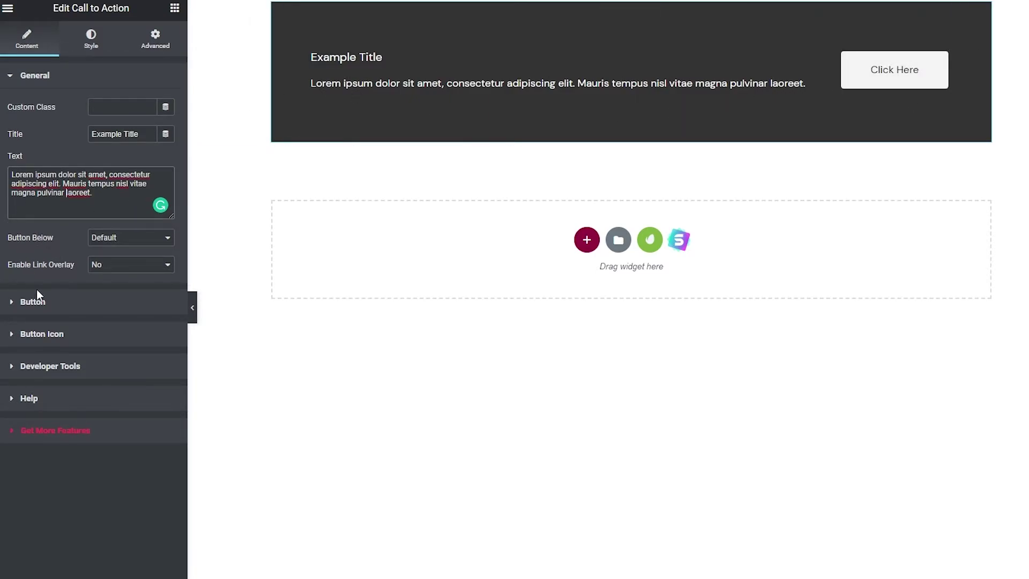
pyautogui.click(10, 302)
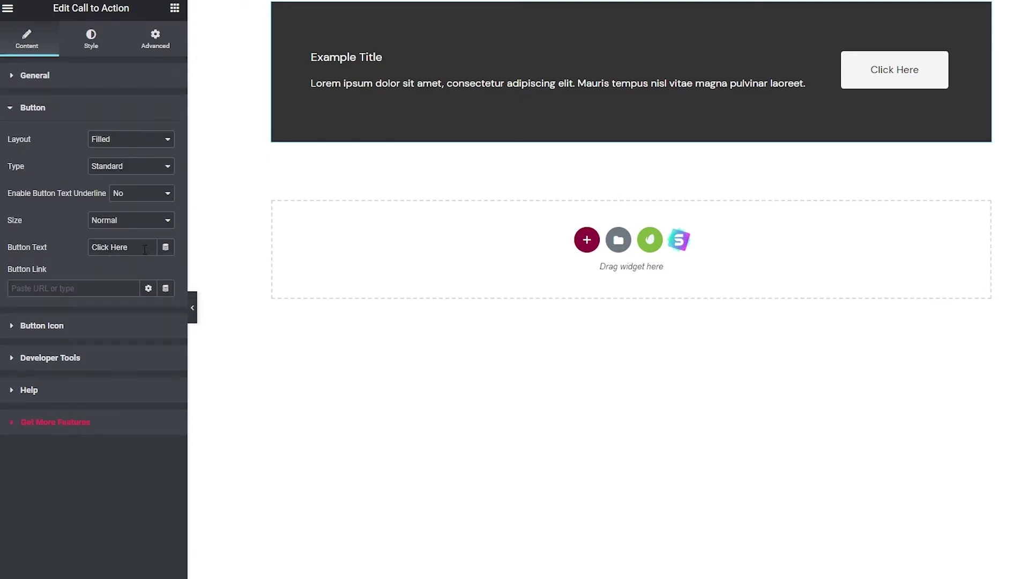
pyautogui.moveTo(145, 249); pyautogui.dragTo(82, 250)
pyautogui.click(44, 285)
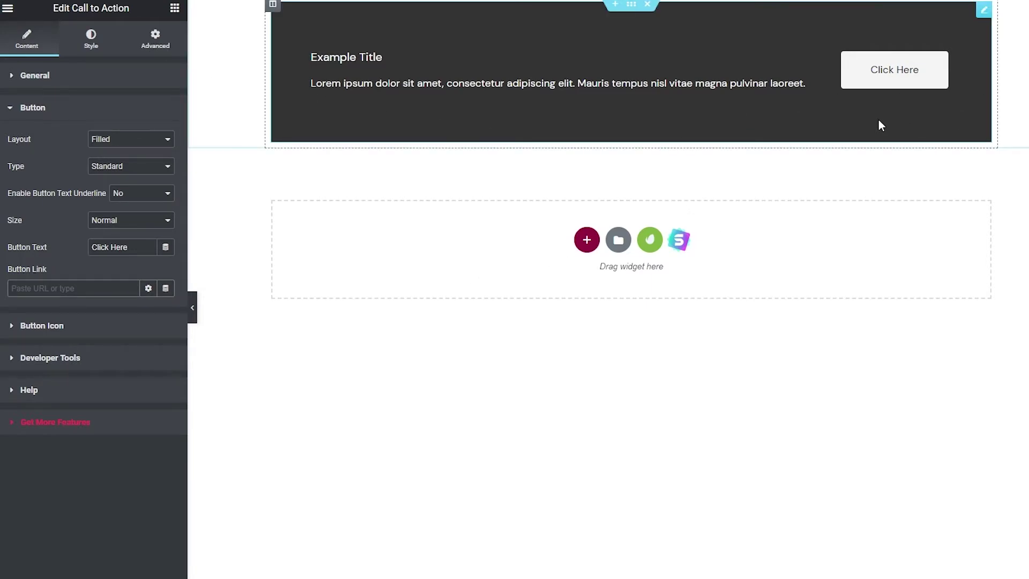
# - Add a single-column section below the Call to Action and place the Qi Addons Item Showcase widget beneath it
pyautogui.click(586, 240)
pyautogui.click(464, 272)
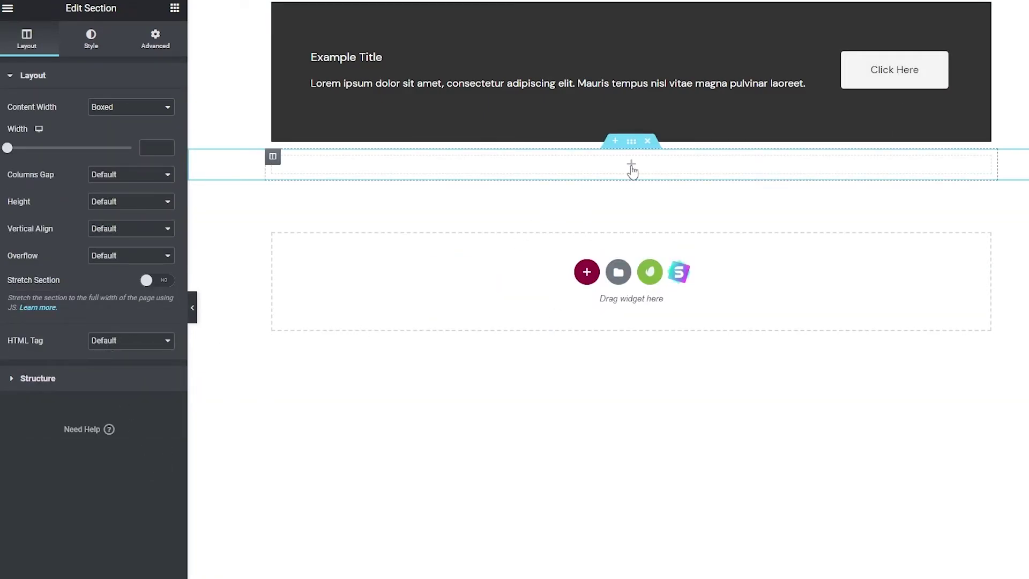
pyautogui.click(631, 166)
pyautogui.scroll(-3, 112, 397)
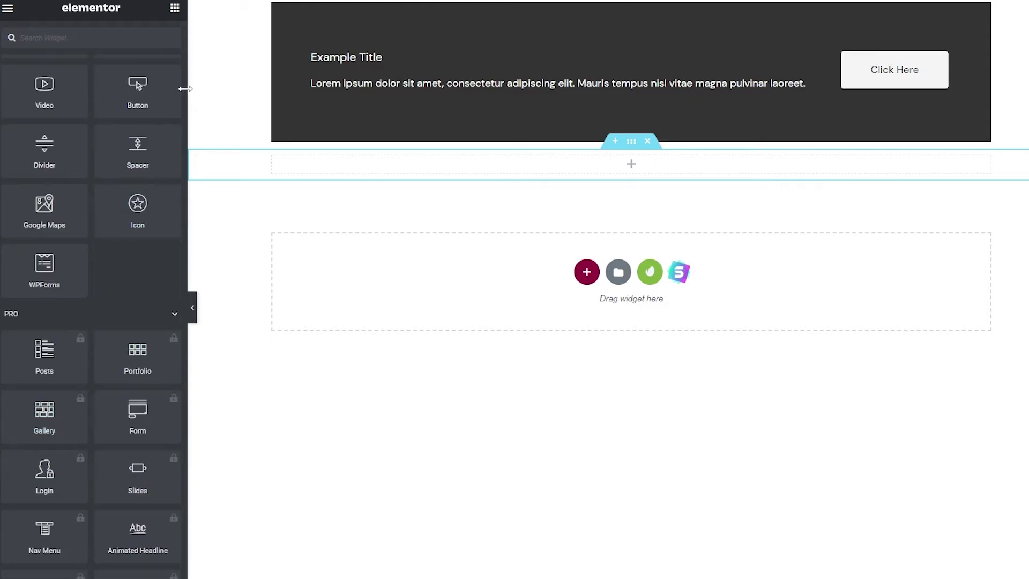
pyautogui.moveTo(184, 78); pyautogui.dragTo(184, 378)
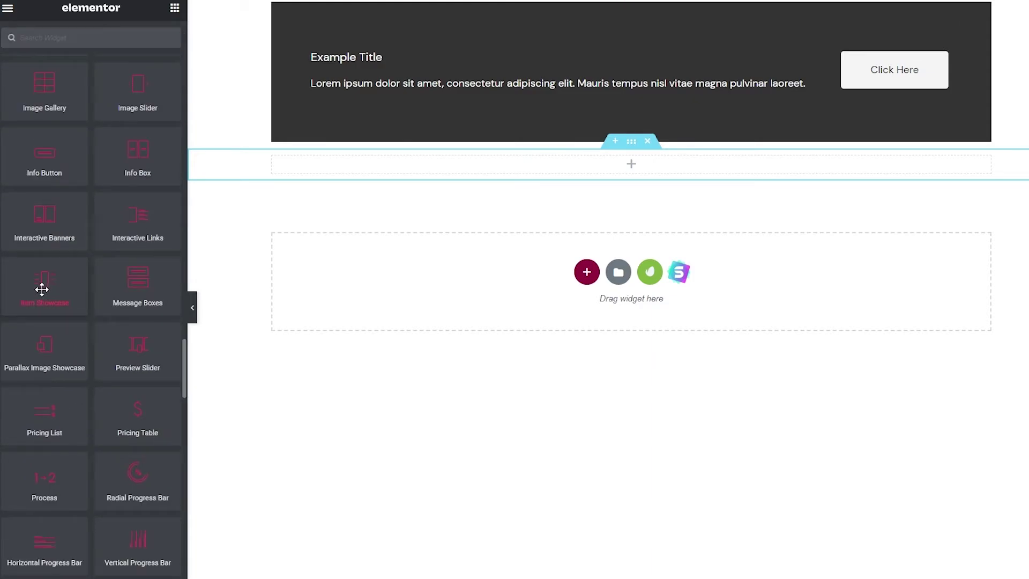
pyautogui.moveTo(42, 289); pyautogui.dragTo(450, 263)
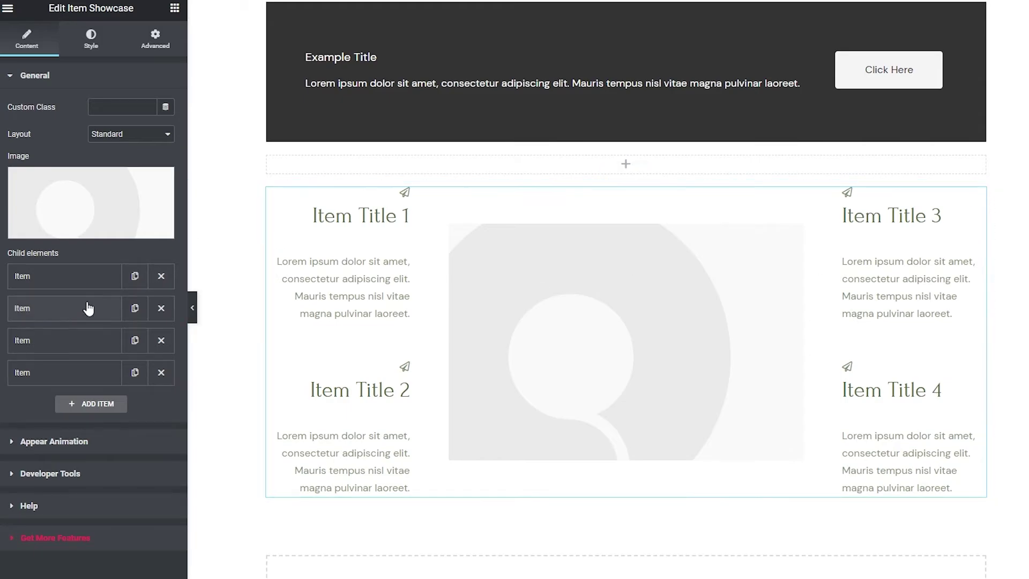
# - Open the first Item Showcase item and browse the icon library and its icon upload option without changing the icon
pyautogui.click(46, 282)
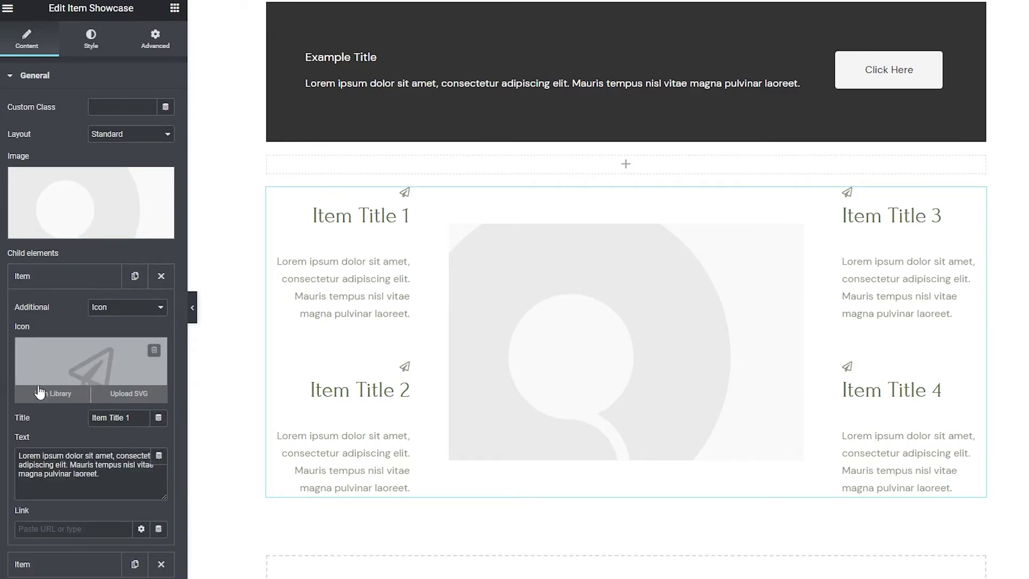
pyautogui.click(99, 361)
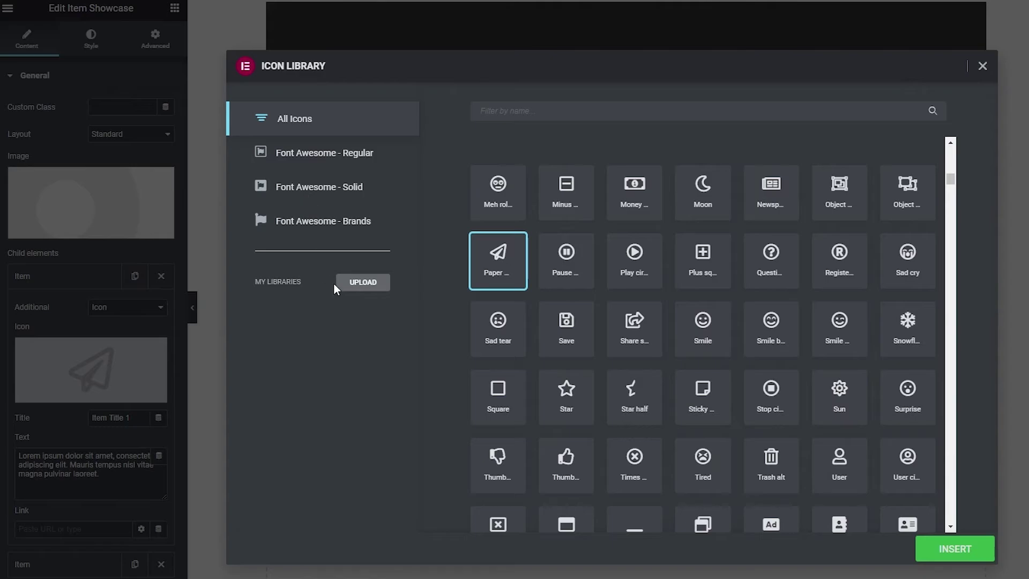
pyautogui.click(353, 284)
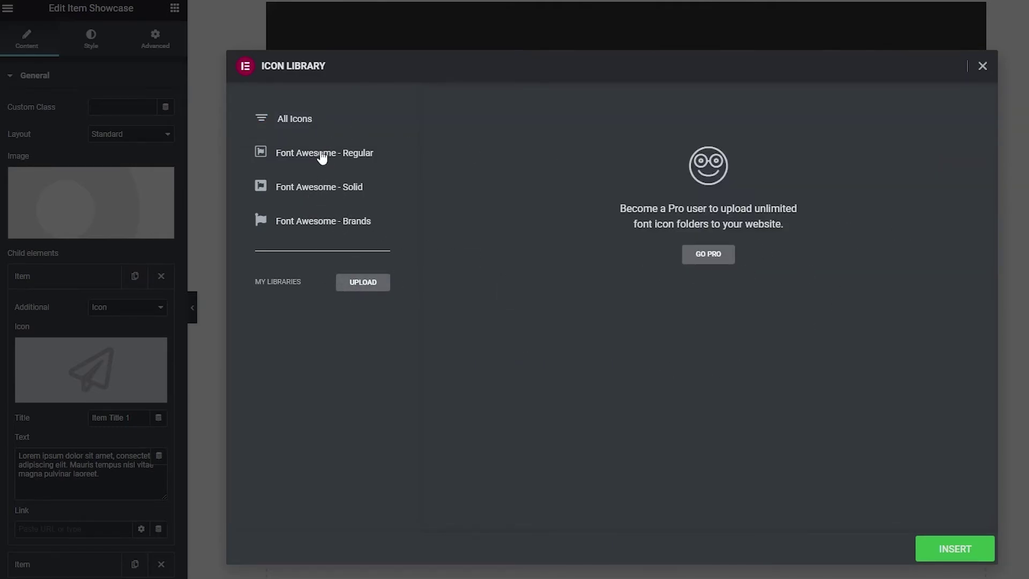
pyautogui.click(306, 126)
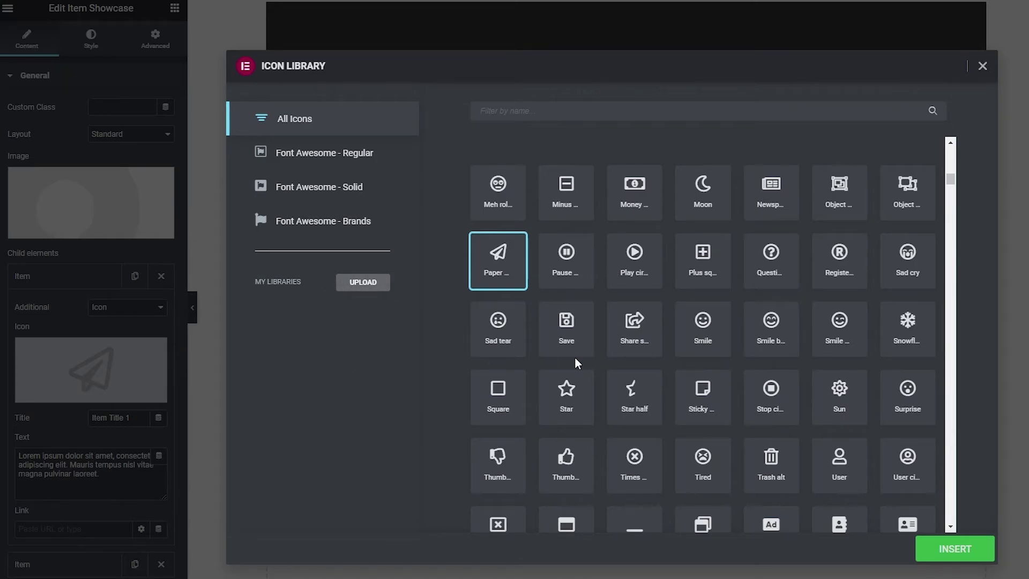
pyautogui.scroll(-6, 533, 389)
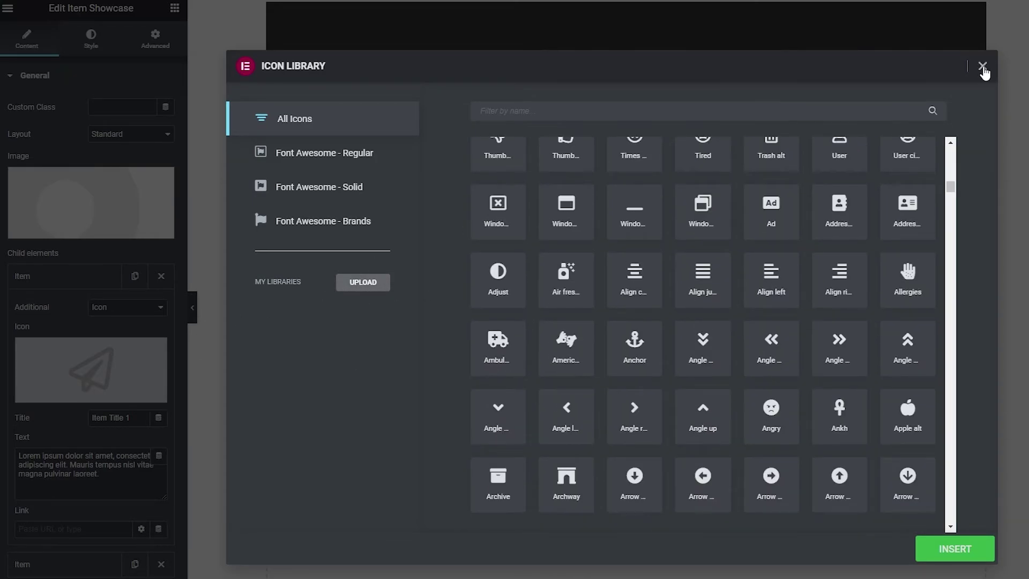
pyautogui.click(983, 66)
# - Look through the SVG upload option for the first item's icon, including the media library and the Downloads folder, without inserting a file
pyautogui.moveTo(68, 400)
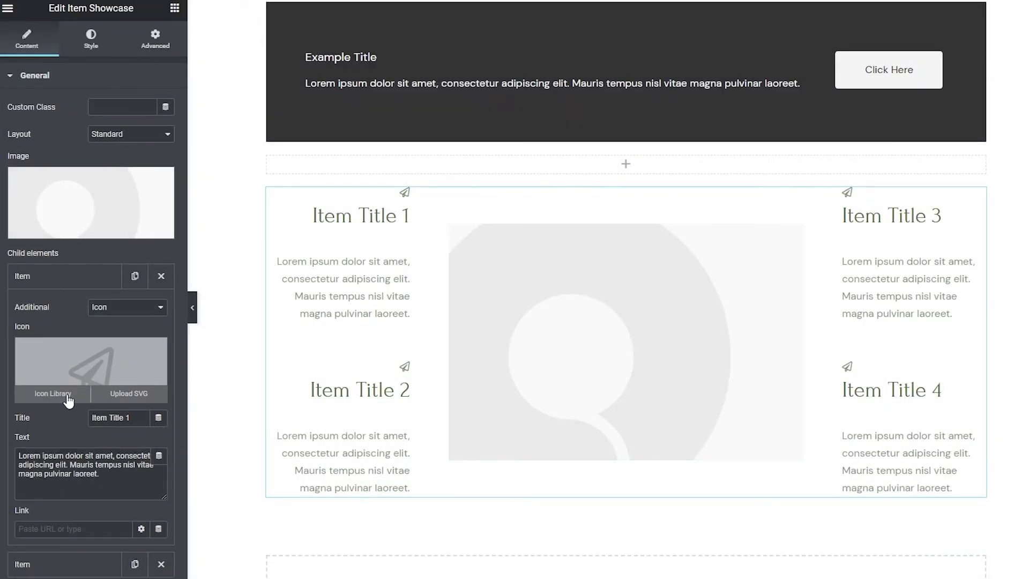
pyautogui.click(139, 395)
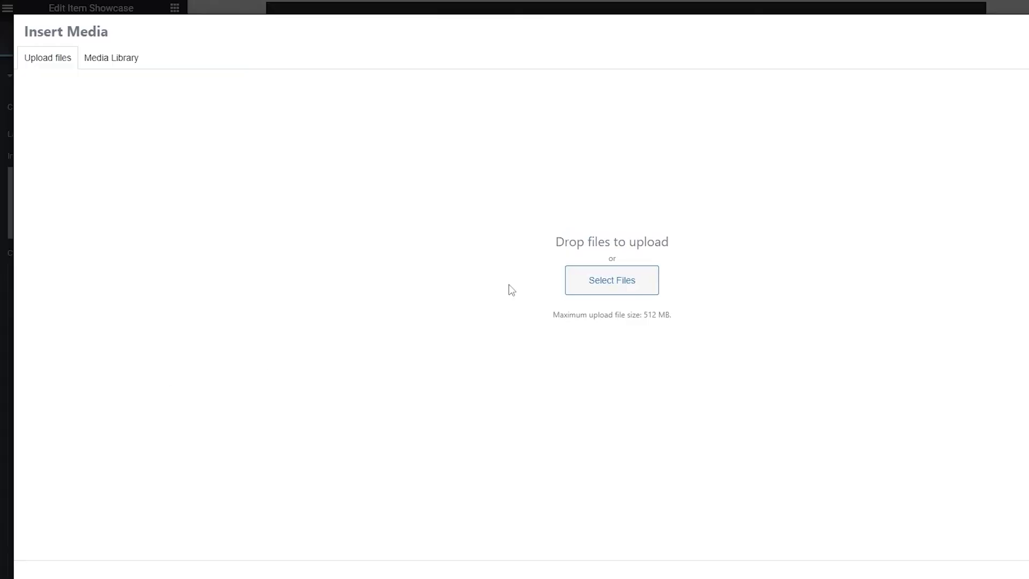
pyautogui.click(112, 63)
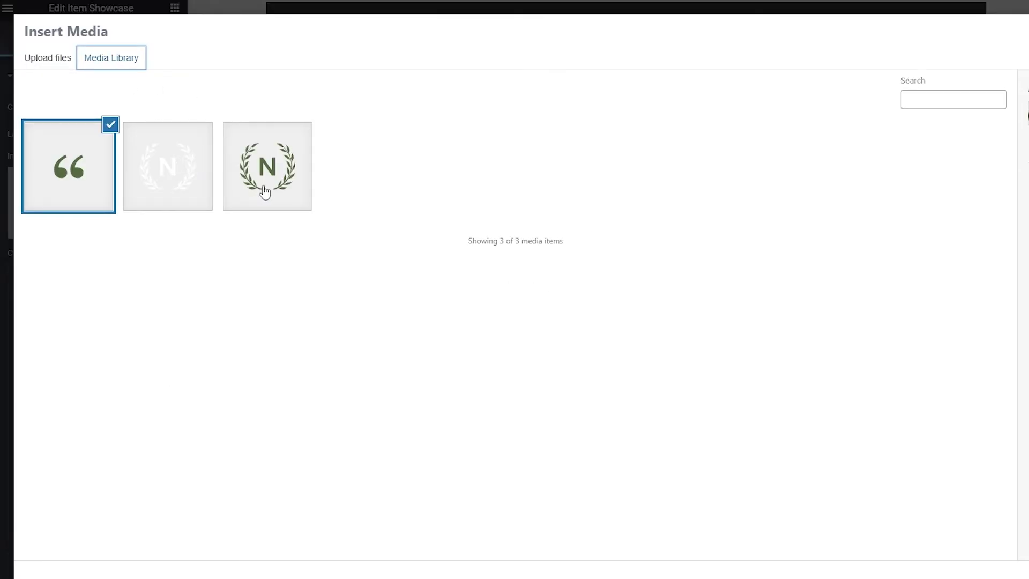
pyautogui.click(51, 57)
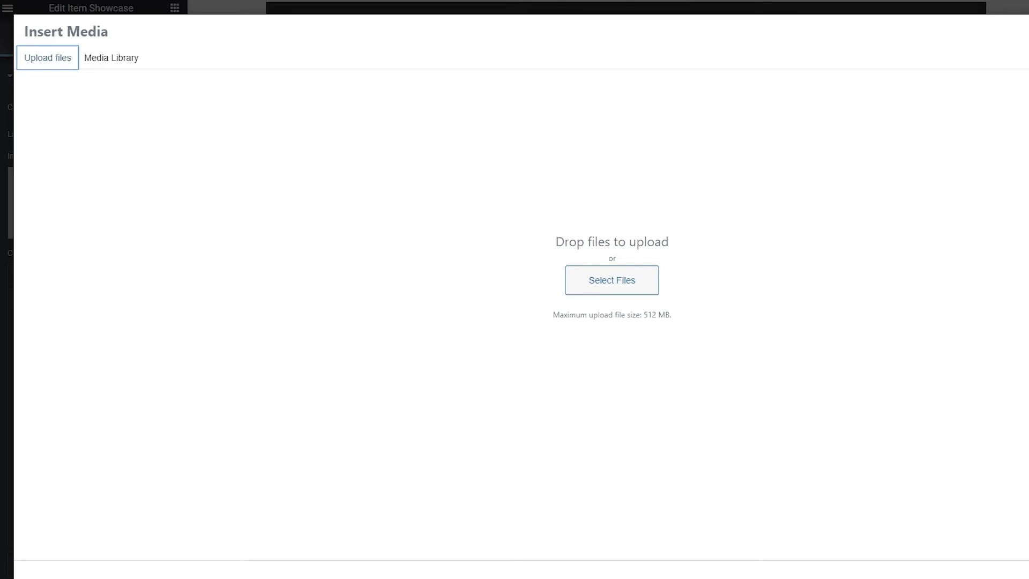
pyautogui.click(582, 286)
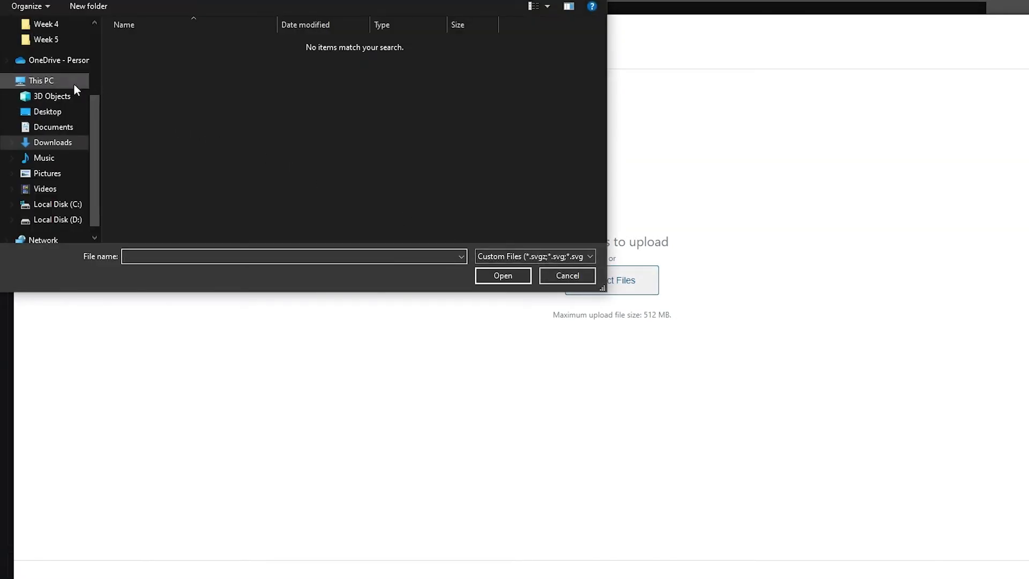
pyautogui.scroll(3, 74, 85)
pyautogui.click(52, 65)
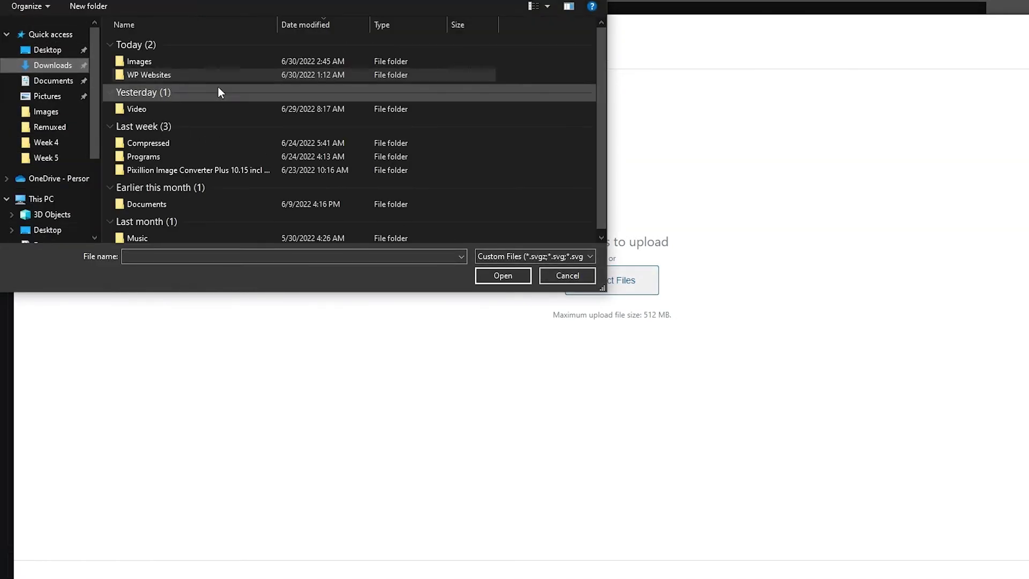
pyautogui.doubleClick(162, 58)
pyautogui.doubleClick(162, 58)
pyautogui.click(567, 276)
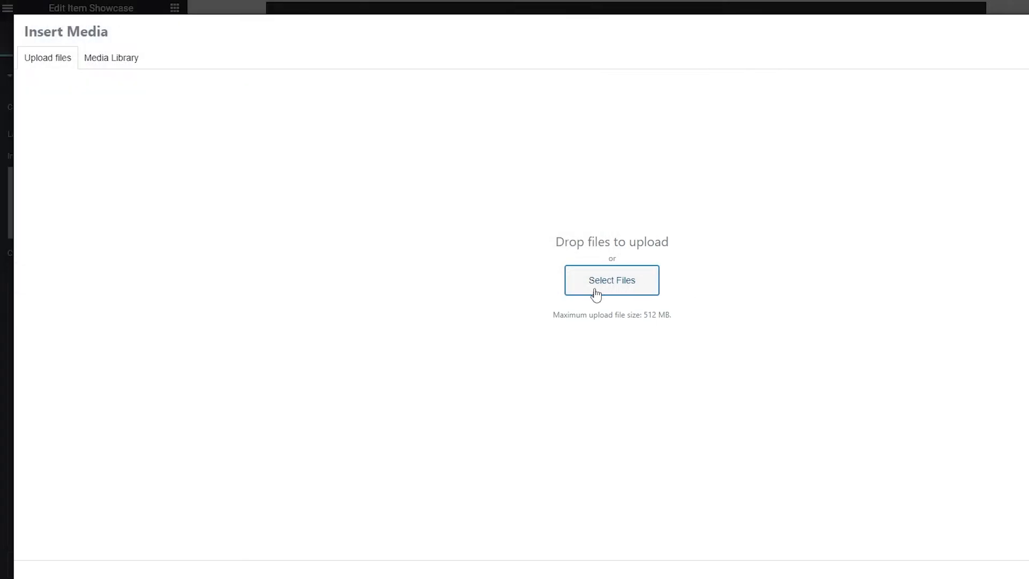
pyautogui.press('Escape')
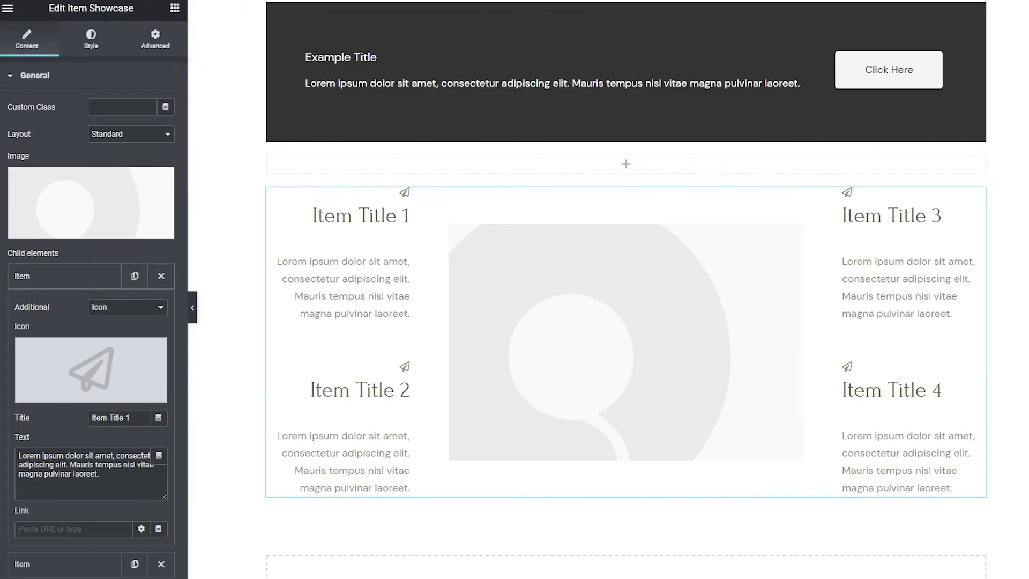
# - Check the Item Showcase's style options, and search the free images for "girl" as its main image
pyautogui.click(88, 43)
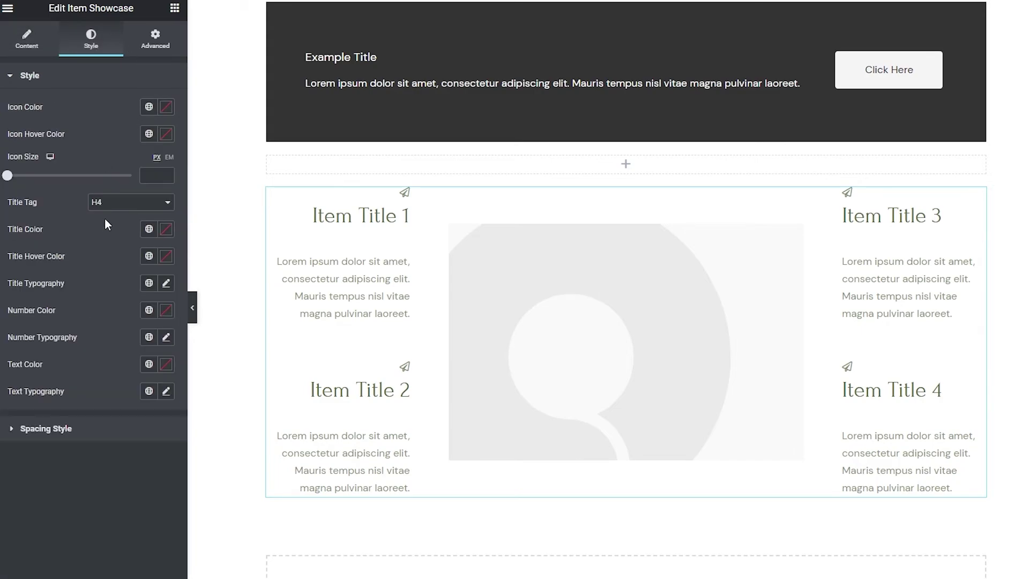
pyautogui.click(25, 37)
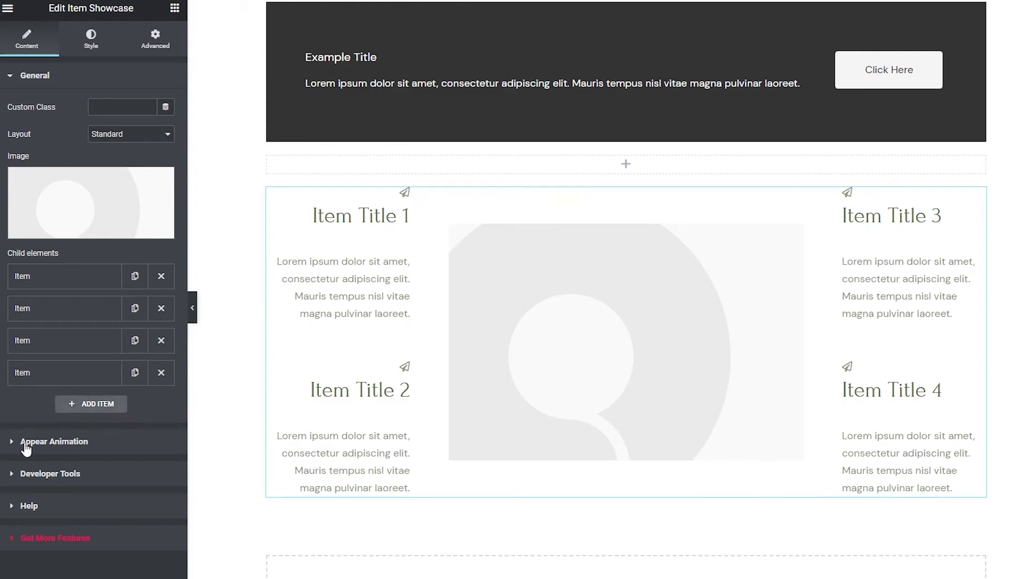
pyautogui.click(74, 213)
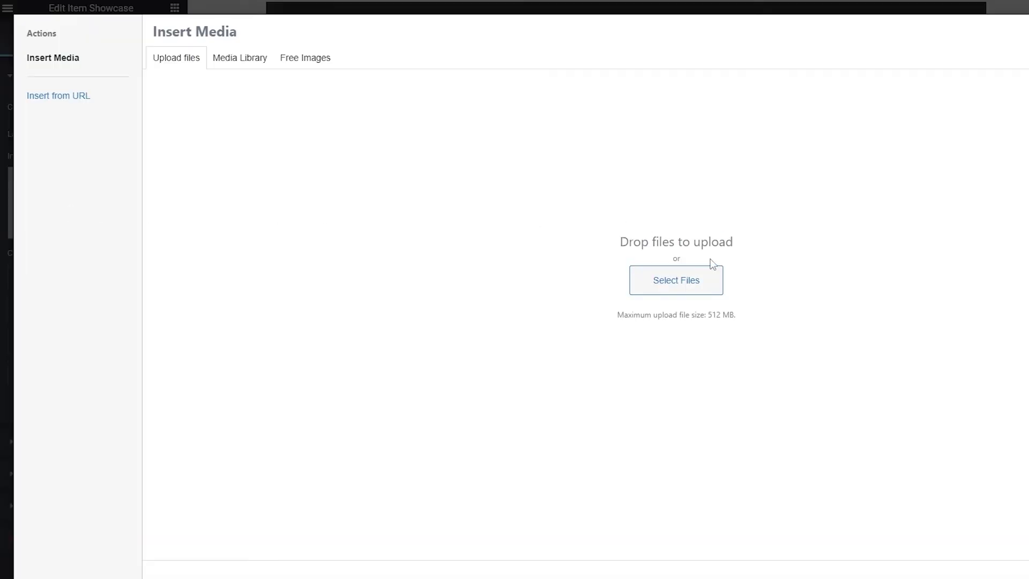
pyautogui.click(236, 58)
pyautogui.click(307, 60)
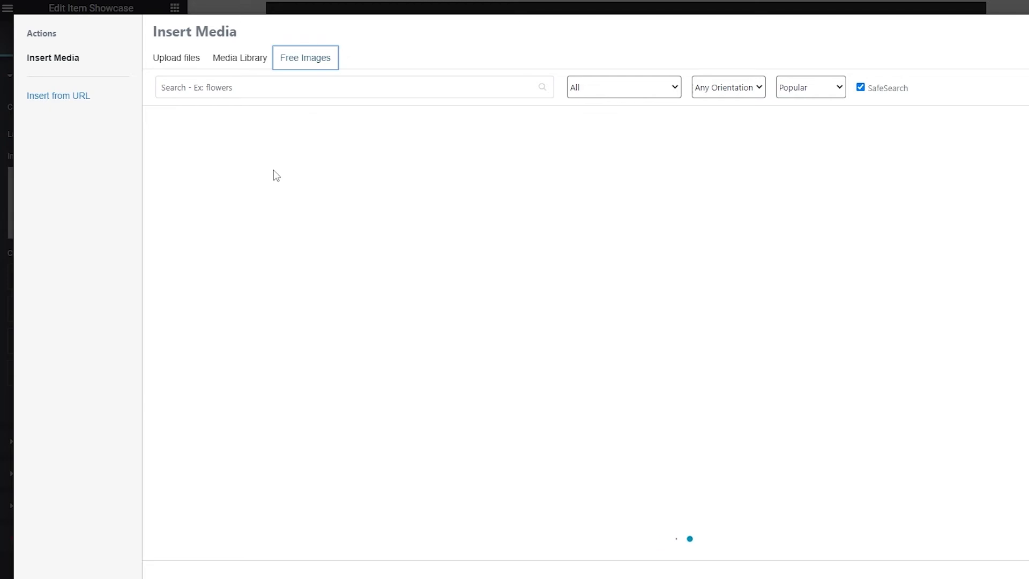
pyautogui.click(369, 86)
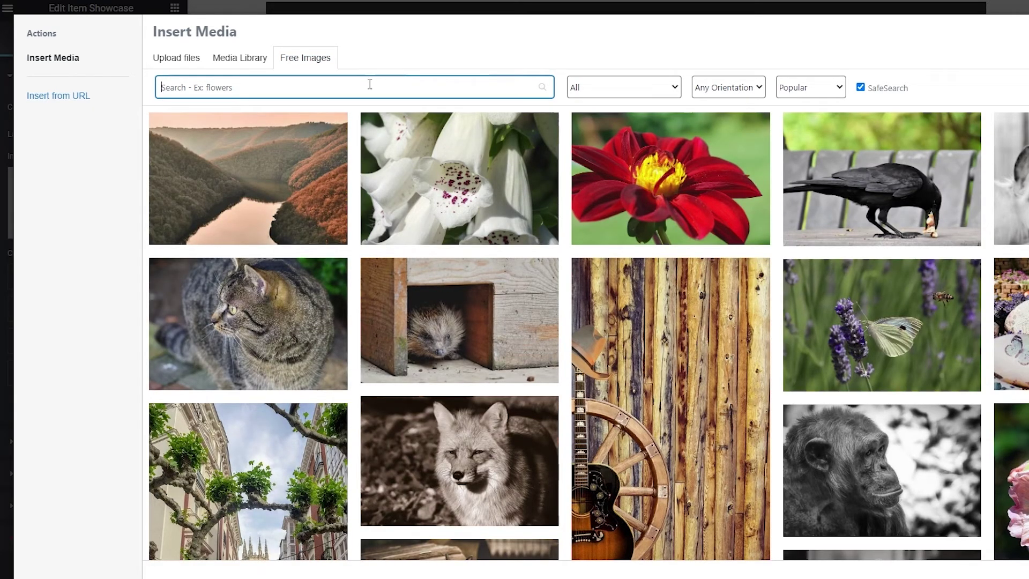
pyautogui.write('girl')
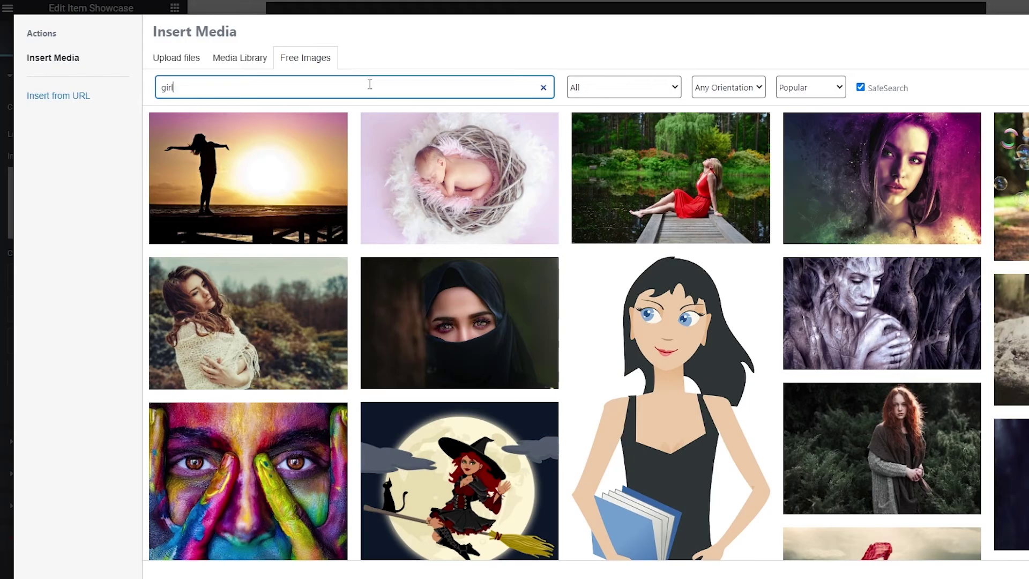
pyautogui.scroll(-5, 394, 370)
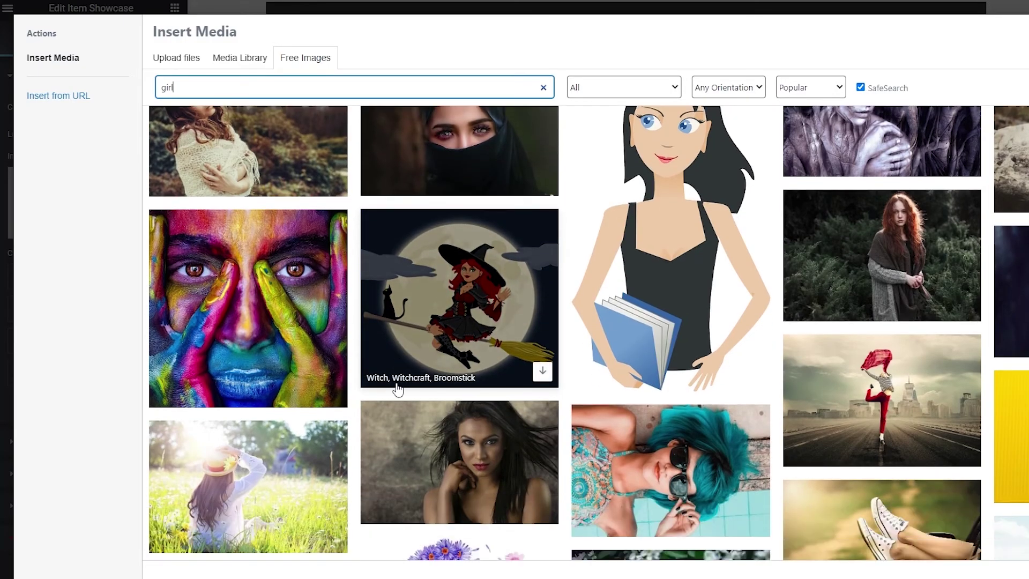
pyautogui.scroll(-10, 394, 390)
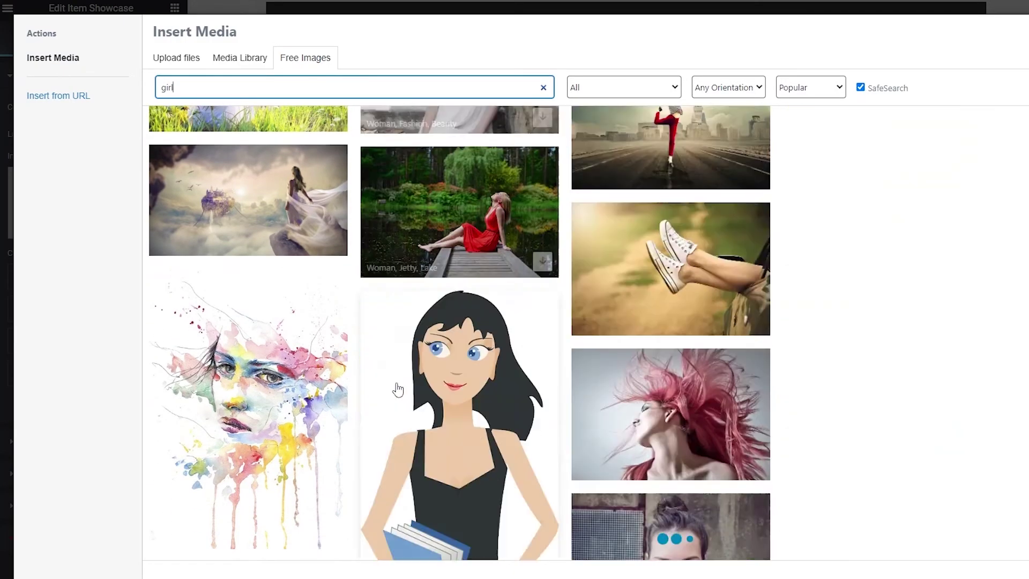
# - Search the free images for "shoes" and set the "Welcome on board" doormat photo with red sneakers as the Item Showcase's main image
pyautogui.doubleClick(244, 86)
pyautogui.write('shoes')
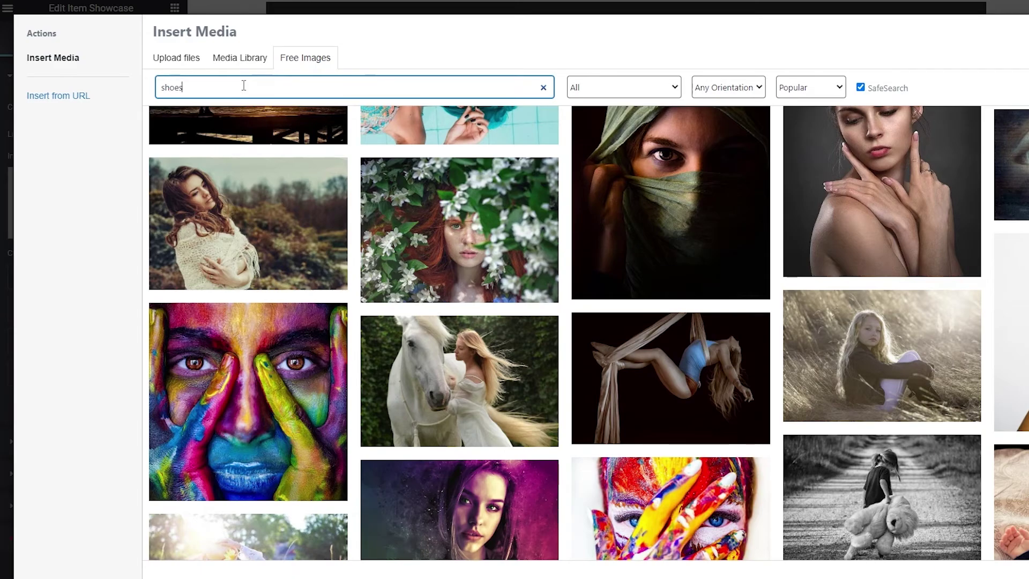
pyautogui.scroll(-1, 452, 355)
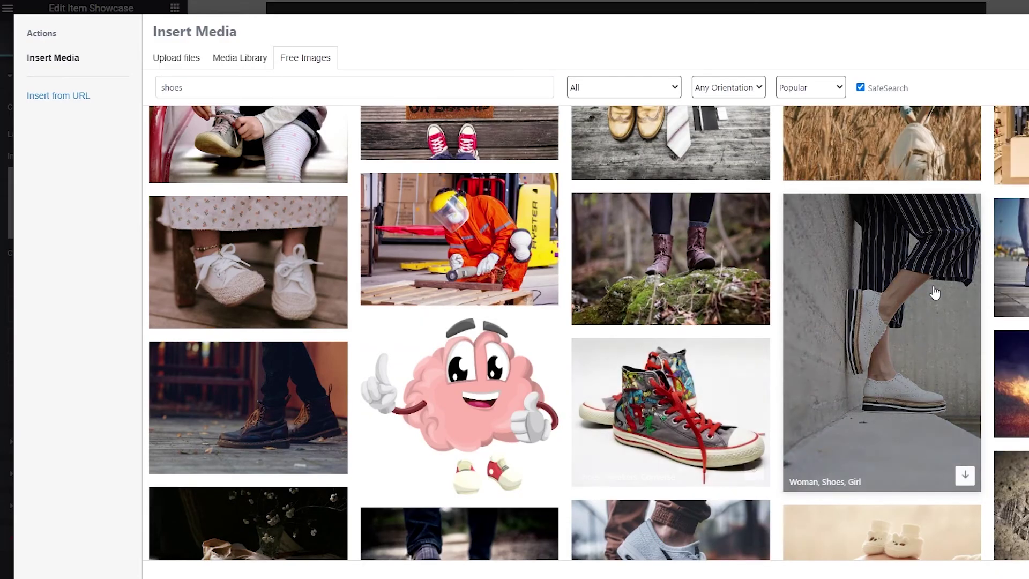
pyautogui.scroll(1, 927, 333)
pyautogui.scroll(-3, 902, 361)
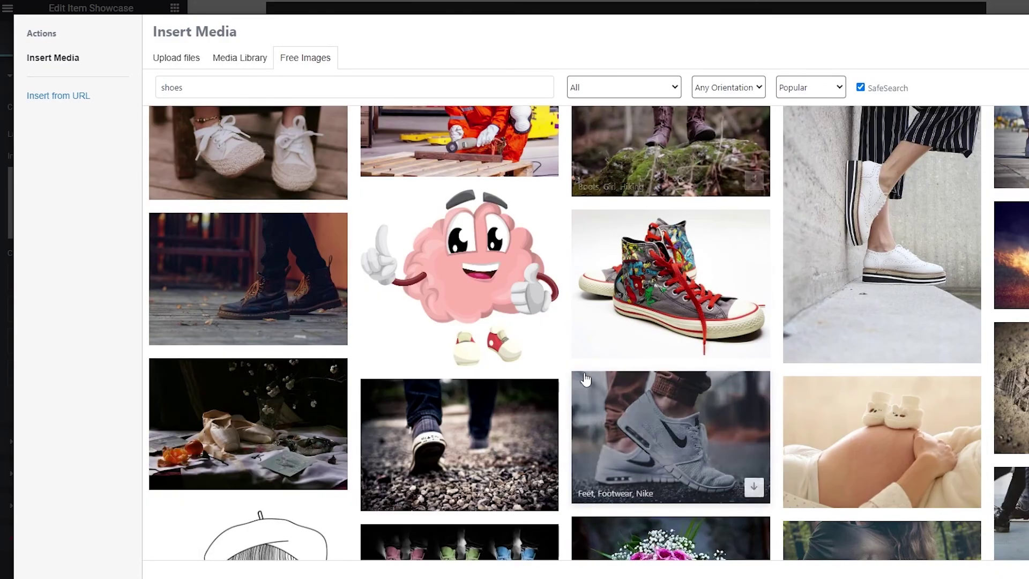
pyautogui.scroll(-3, 838, 444)
pyautogui.click(526, 184)
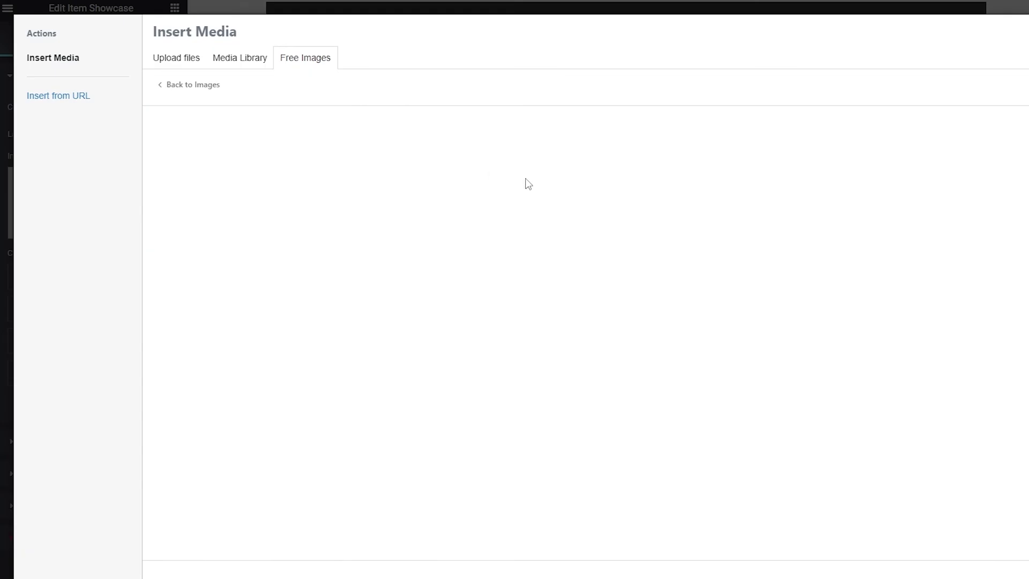
pyautogui.scroll(-2, 622, 439)
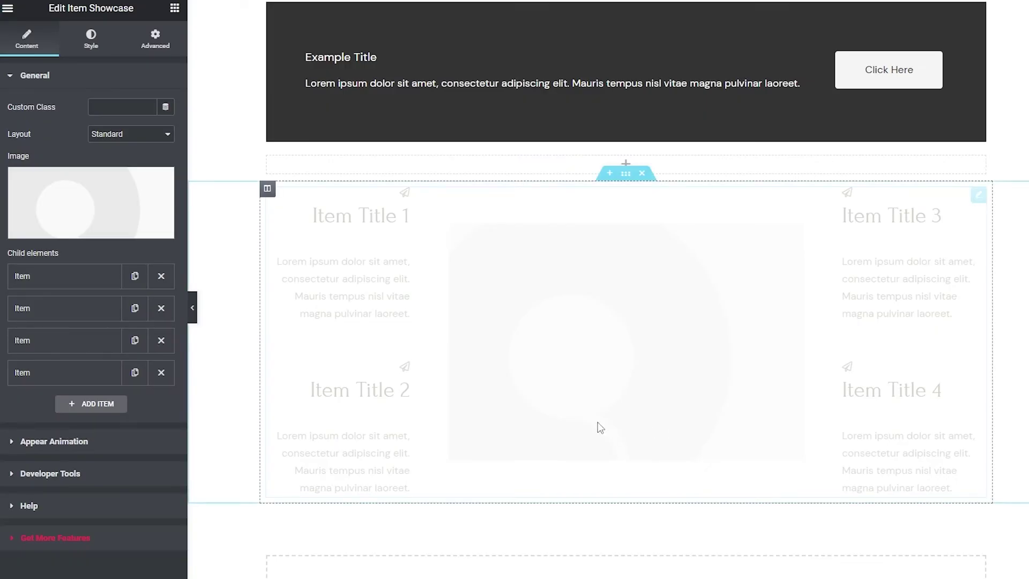
pyautogui.scroll(-2, 563, 422)
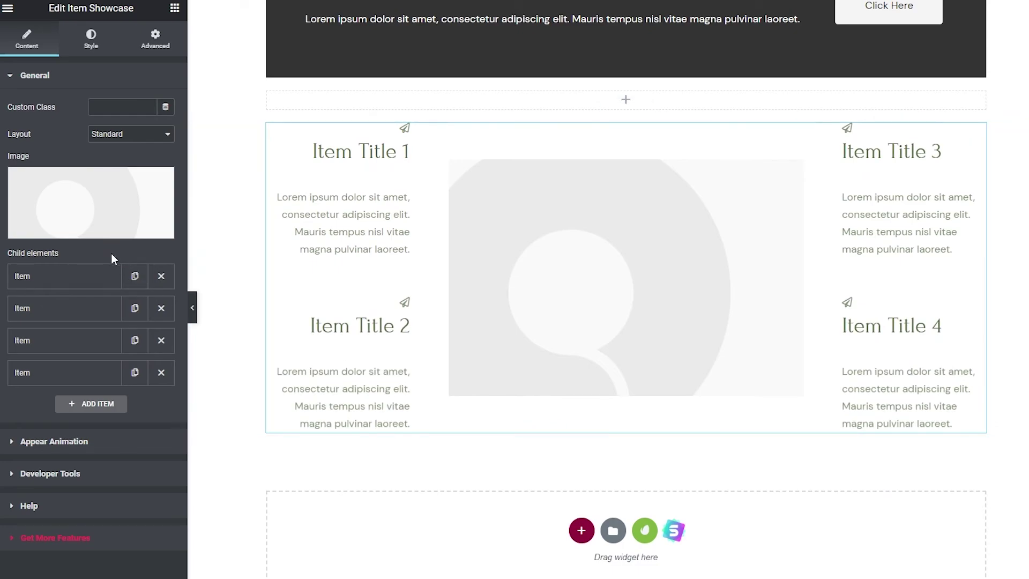
pyautogui.click(107, 227)
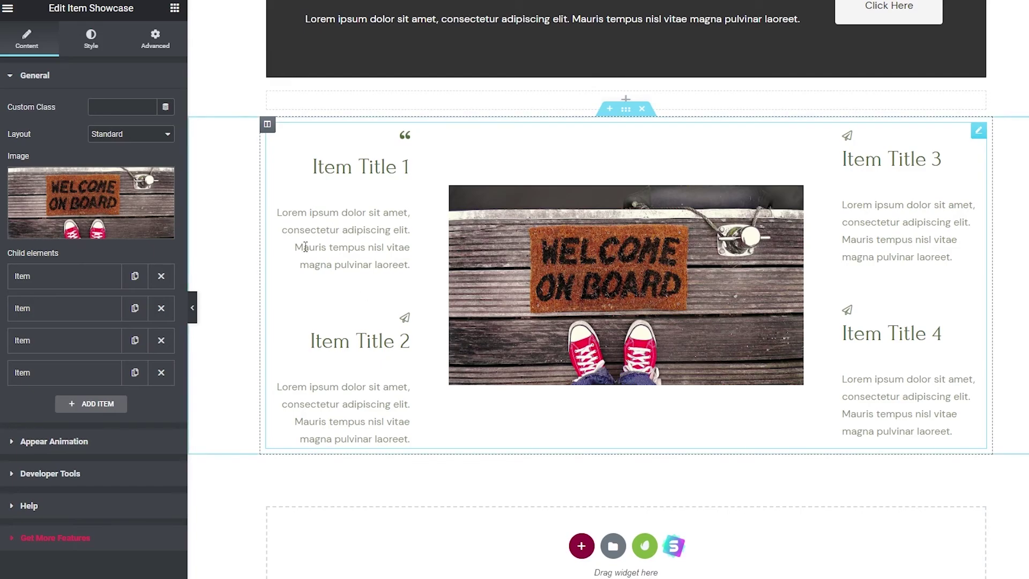
# - Search the first item's icon library for "sho", check the Regular, Solid and Brands sets and the upload option, and leave without inserting an icon
pyautogui.click(83, 281)
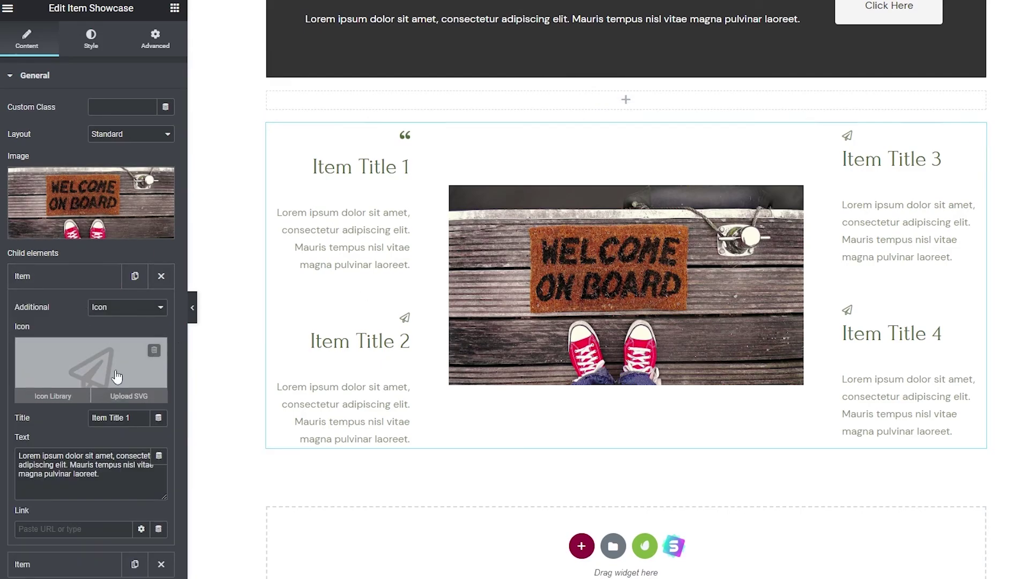
pyautogui.click(72, 375)
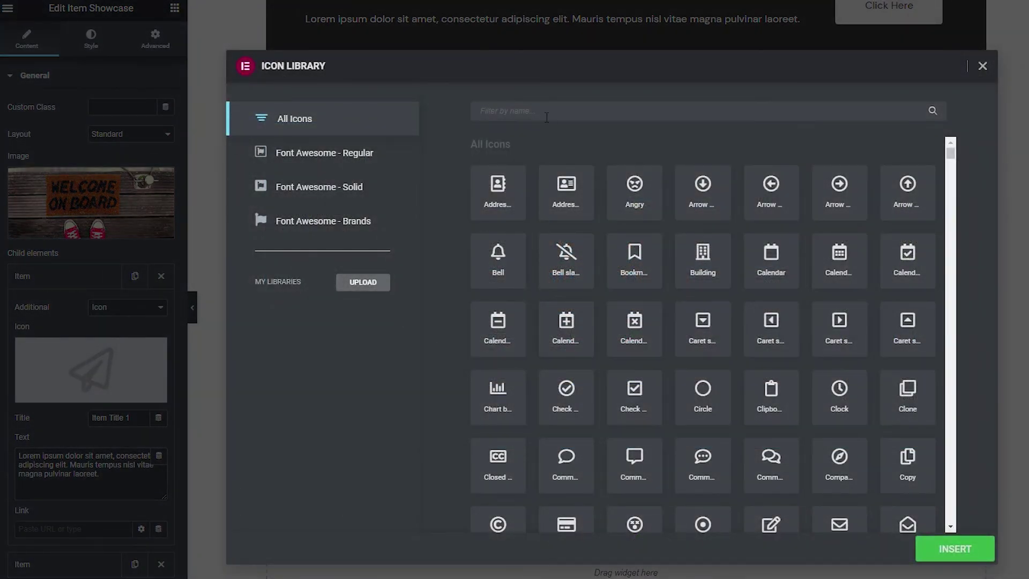
pyautogui.click(548, 111)
pyautogui.write('sho')
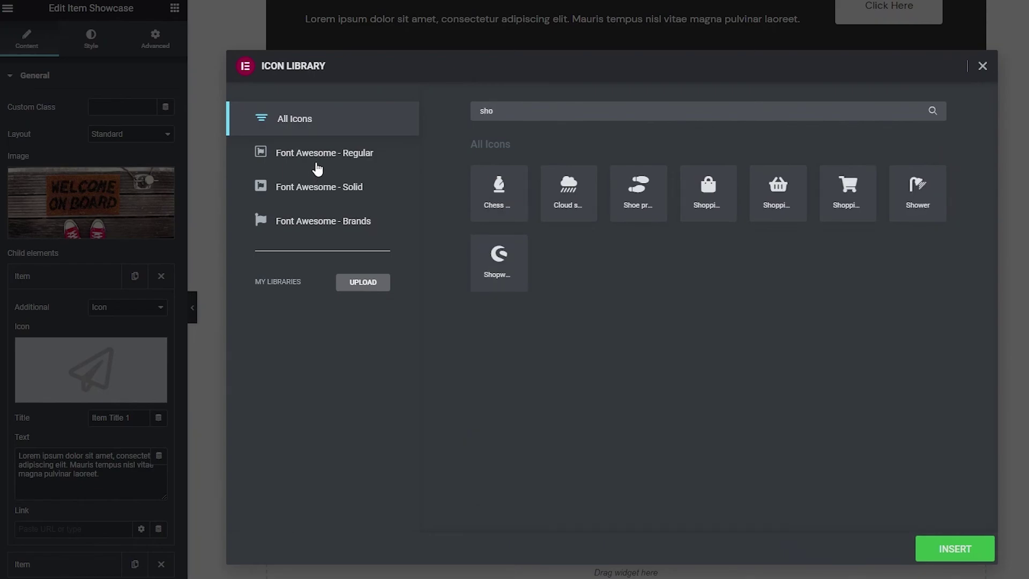
pyautogui.click(317, 161)
pyautogui.click(311, 191)
pyautogui.click(310, 222)
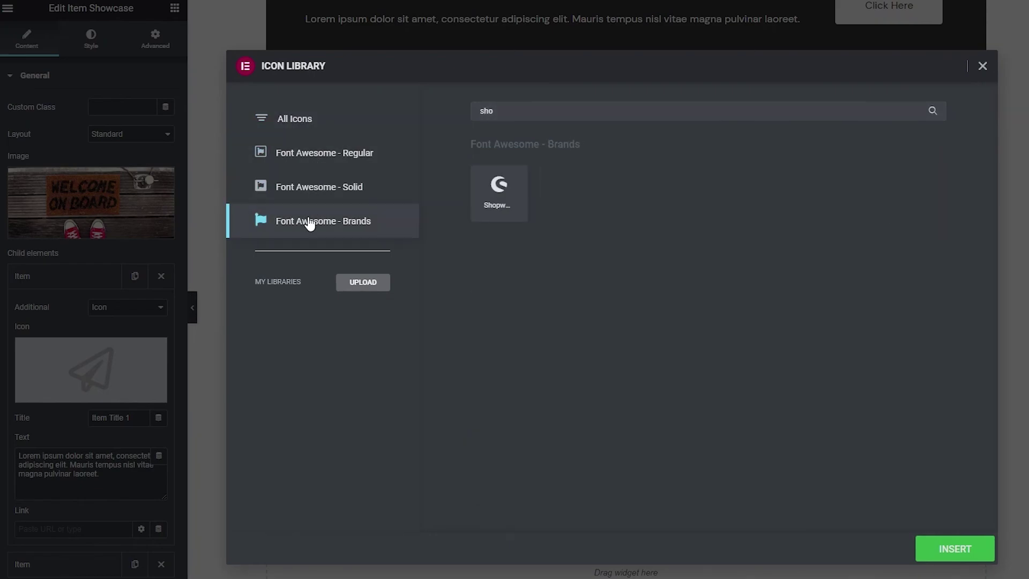
pyautogui.click(338, 287)
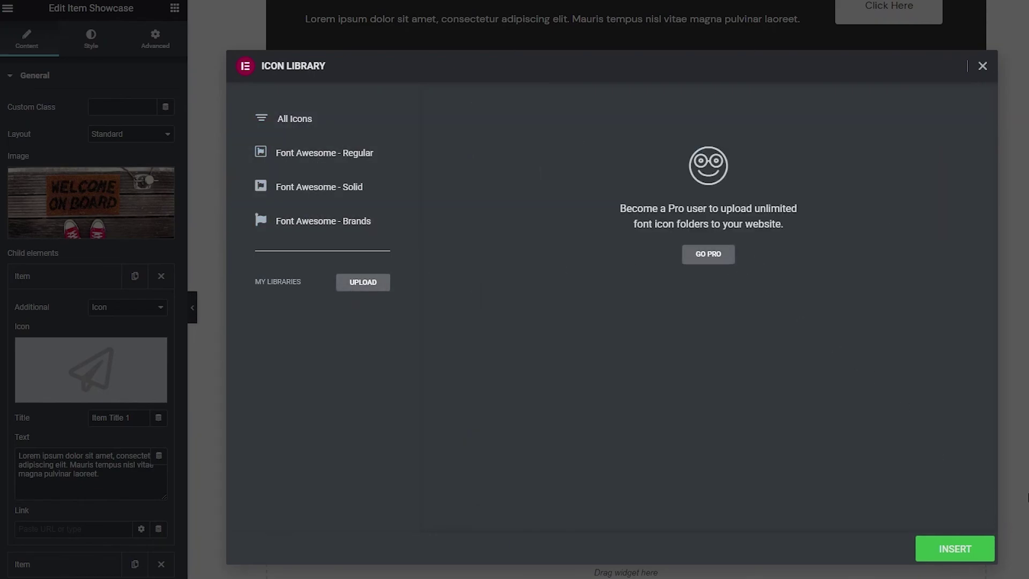
pyautogui.click(201, 310)
pyautogui.click(192, 307)
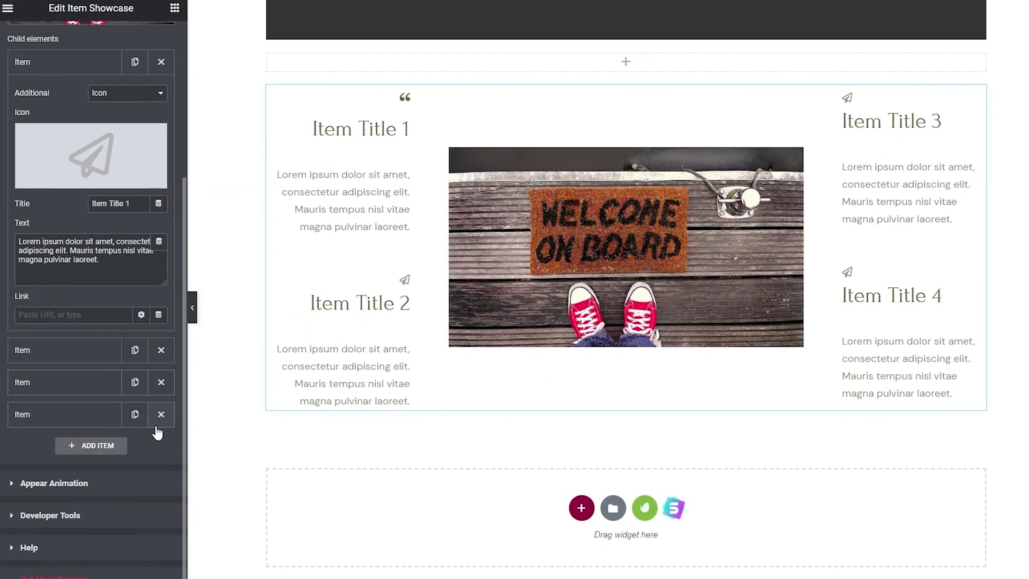
pyautogui.scroll(4, 163, 457)
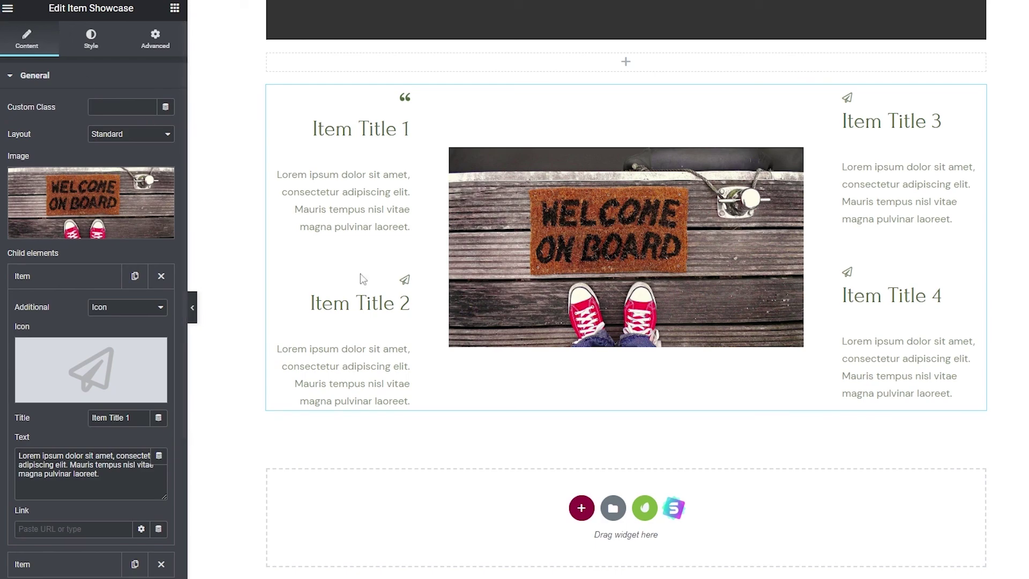